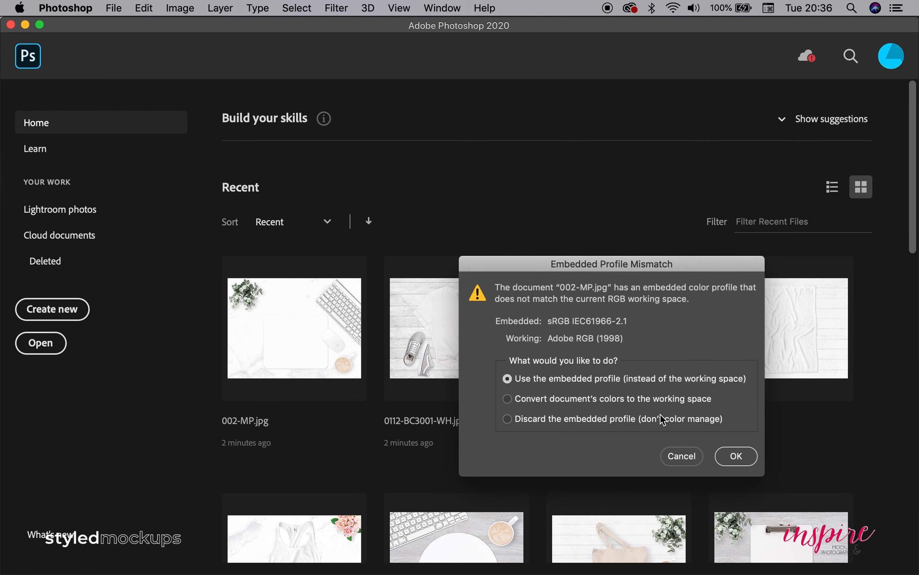
- Open 002-MP.jpg using its embedded color profile and display the document's layers
{"action": "left_click", "coordinate": [733, 463]}
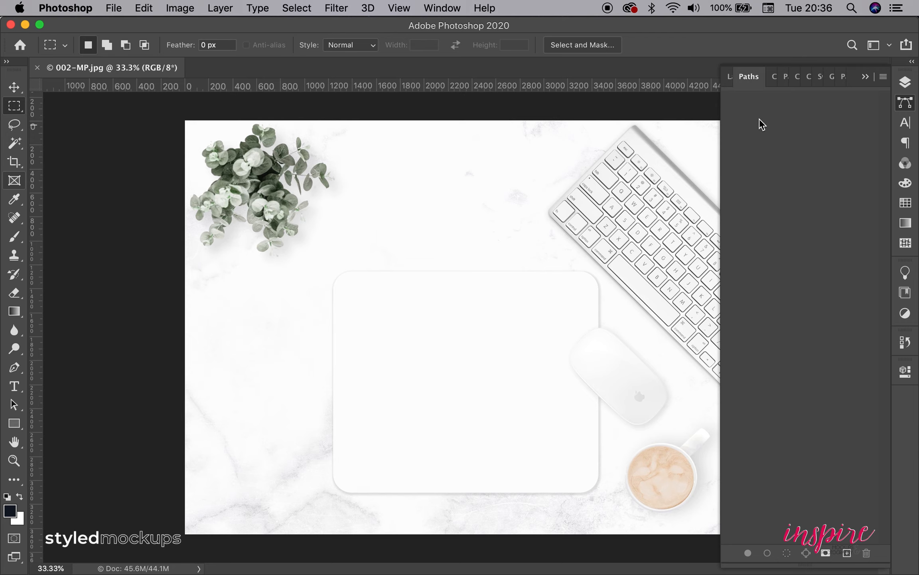
{"action": "left_click", "coordinate": [728, 80]}
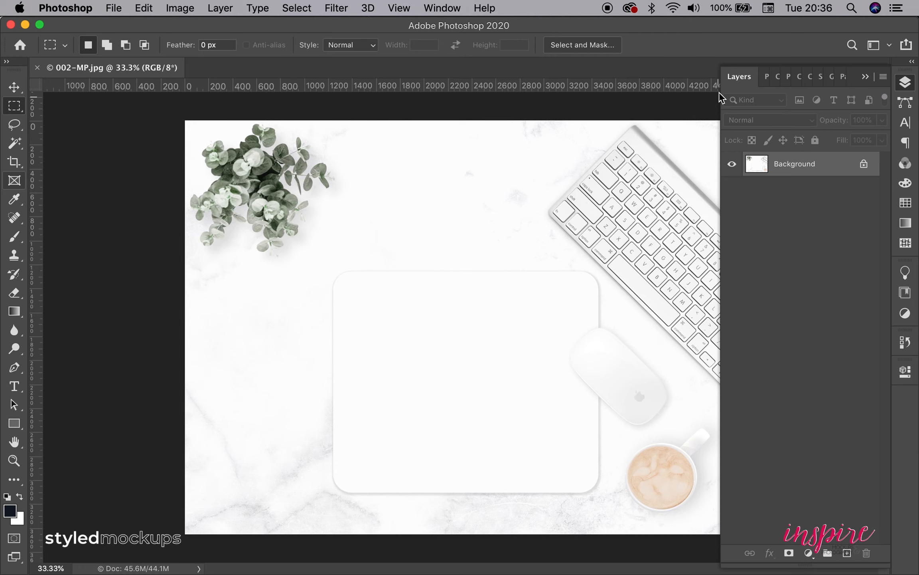
- Activate the Pen tool in Path mode for tracing the blank white mouse pad
{"action": "mouse_move", "coordinate": [527, 359]}
{"action": "left_mouse_down"}
{"action": "mouse_move", "coordinate": [542, 357]}
{"action": "mouse_move", "coordinate": [507, 353]}
{"action": "mouse_move", "coordinate": [541, 355]}
{"action": "left_mouse_up"}
{"action": "key", "text": "space"}
{"action": "left_click_drag", "start_coordinate": [472, 308], "coordinate": [441, 226]}
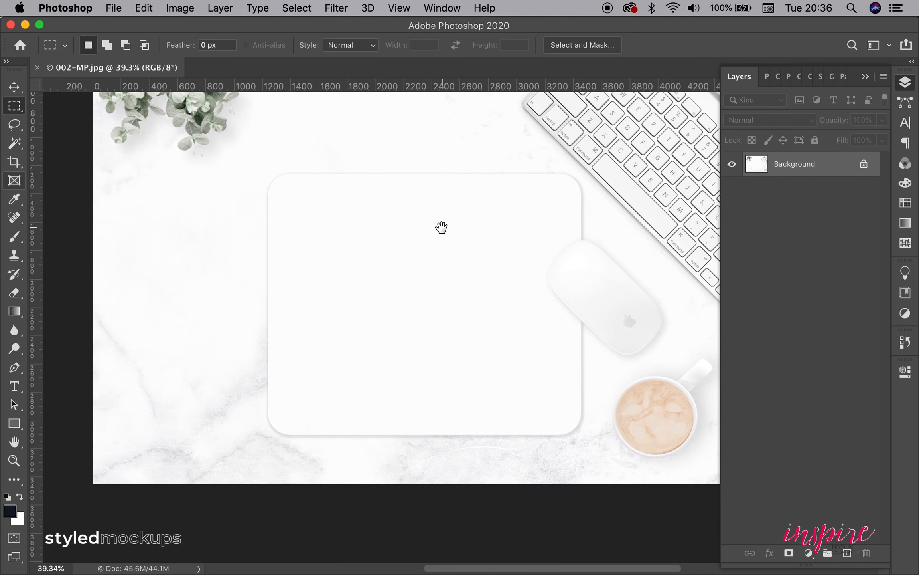
{"action": "left_click_drag", "start_coordinate": [456, 269], "coordinate": [470, 269]}
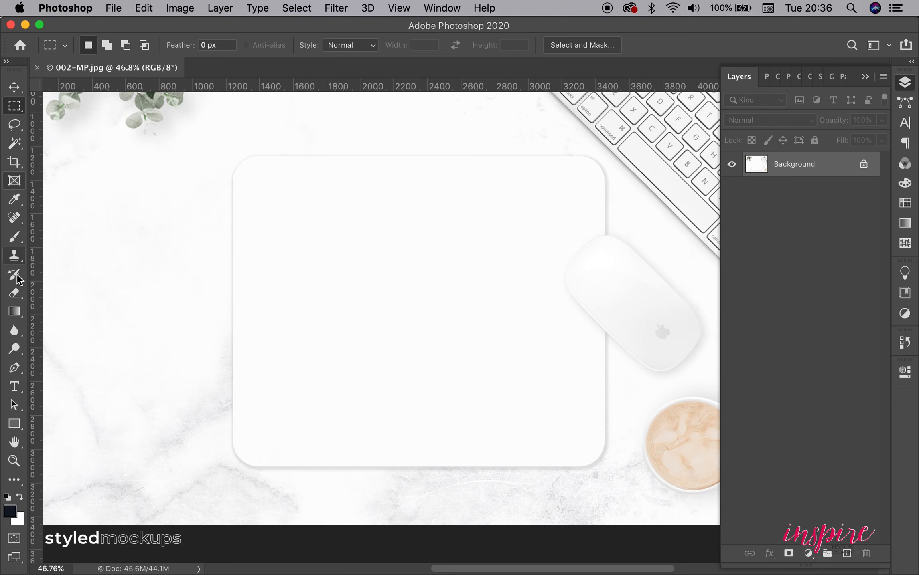
{"action": "left_click", "coordinate": [15, 369]}
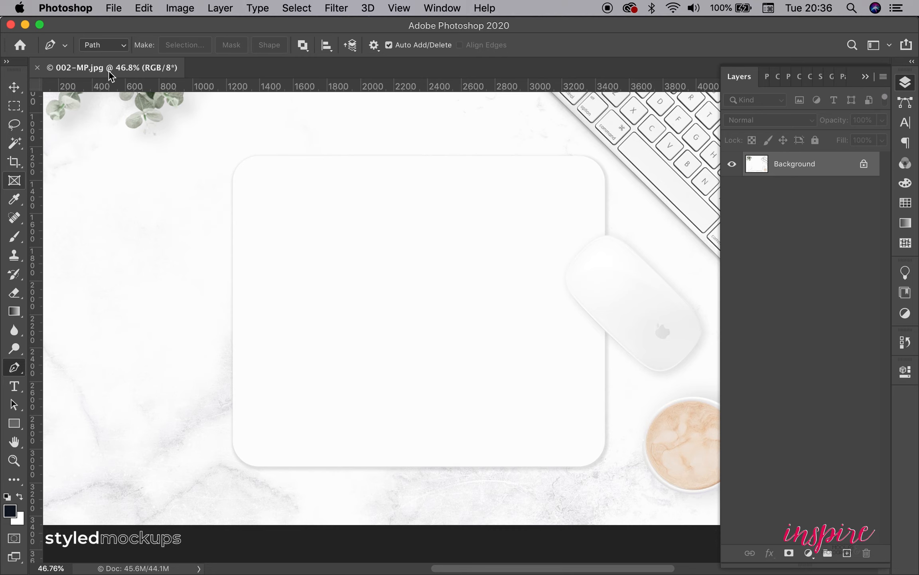
{"action": "left_click", "coordinate": [128, 45]}
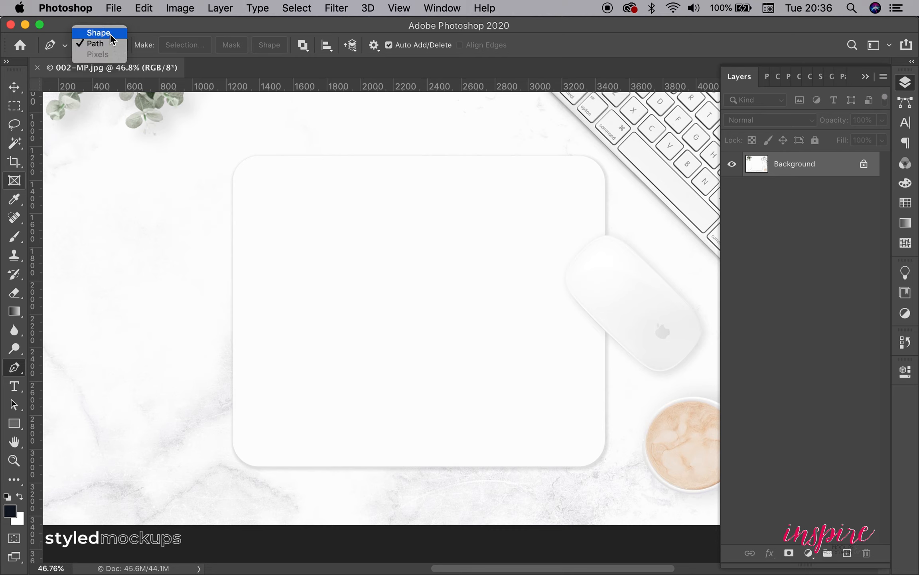
{"action": "left_click", "coordinate": [108, 46]}
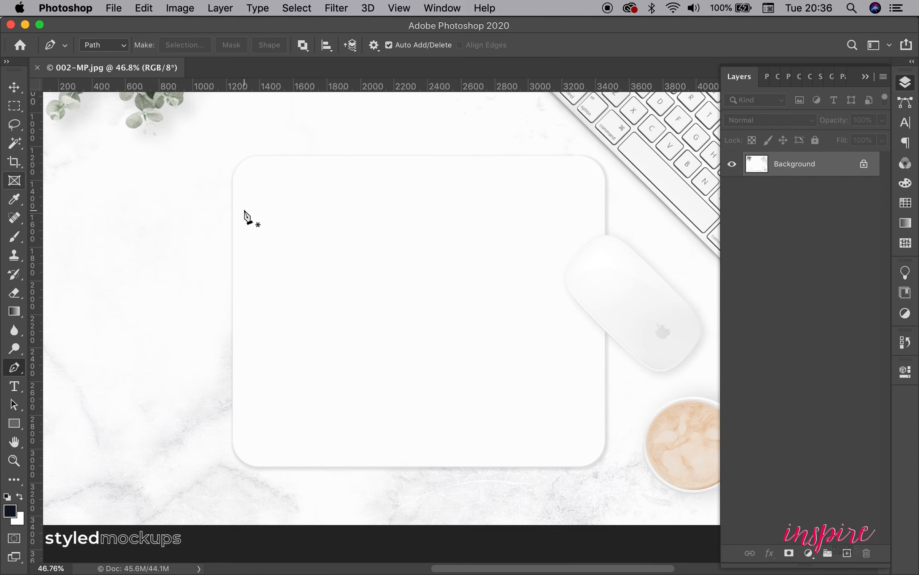
- Start a path on the mouse pad's left edge and trace its upper-left rounded corner, ending with an anchor on the top edge
{"action": "left_click", "coordinate": [230, 183], "text": "super"}
{"action": "left_click_drag", "start_coordinate": [275, 176], "coordinate": [321, 171]}
{"action": "left_click_drag", "start_coordinate": [275, 196], "coordinate": [204, 309]}
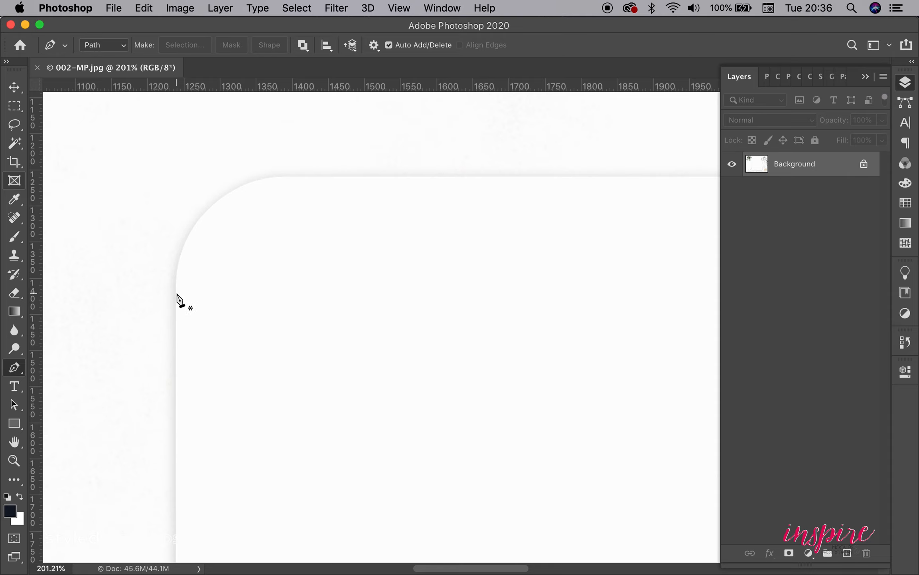
{"action": "left_click_drag", "start_coordinate": [183, 283], "coordinate": [200, 285]}
{"action": "left_click", "coordinate": [173, 286]}
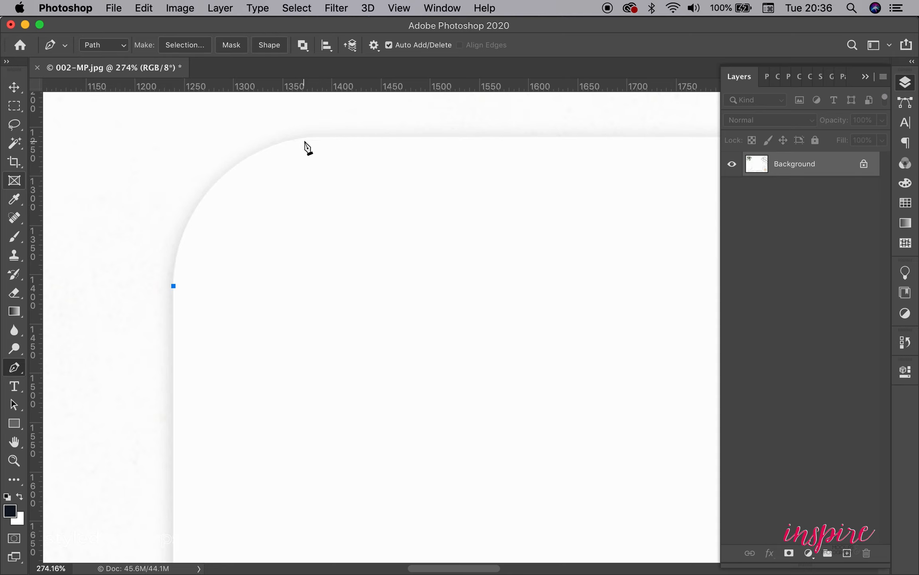
{"action": "left_click_drag", "start_coordinate": [305, 138], "coordinate": [437, 115]}
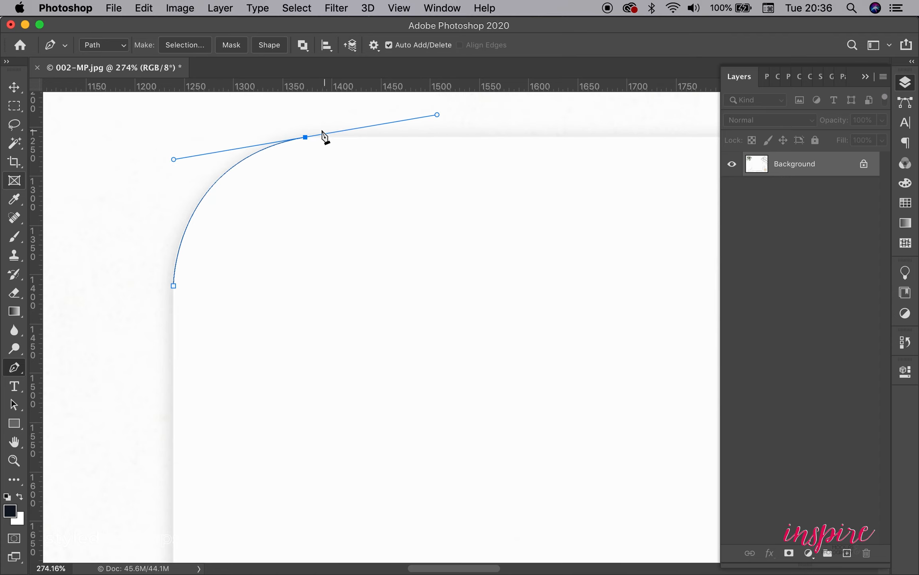
{"action": "left_click", "coordinate": [305, 137]}
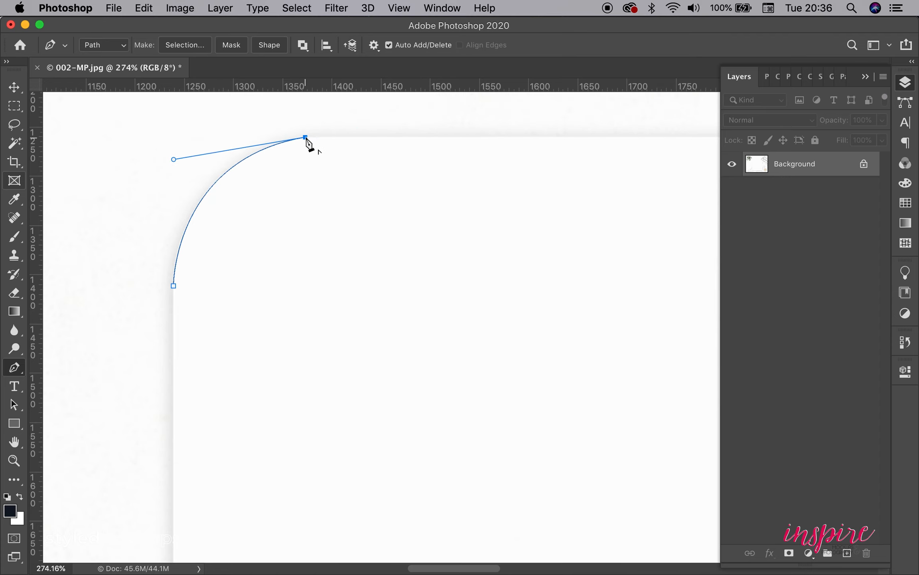
{"action": "left_click_drag", "start_coordinate": [340, 136], "coordinate": [354, 136]}
{"action": "left_click", "coordinate": [340, 136]}
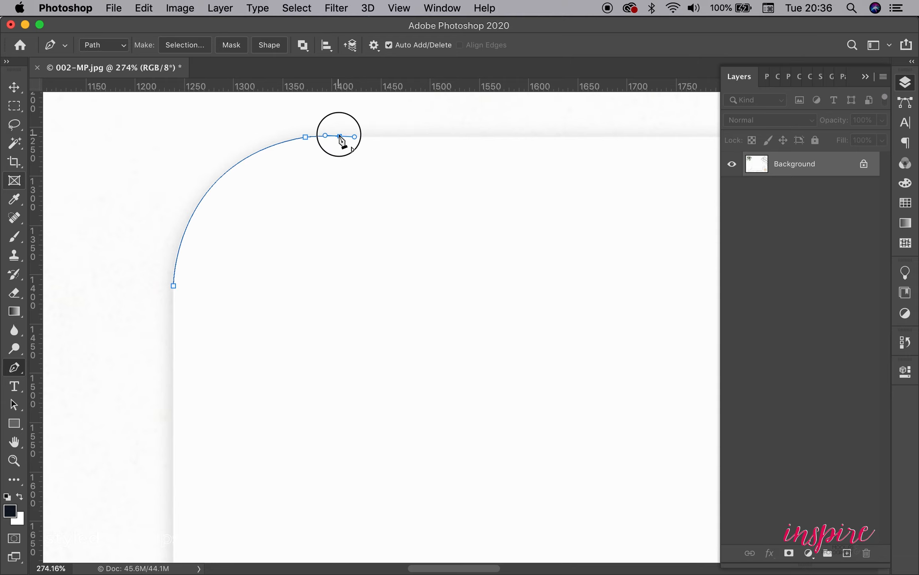
- Extend the path straight along the mouse pad's top edge to where the upper-right corner starts curving
{"action": "left_click_drag", "start_coordinate": [413, 194], "coordinate": [342, 195]}
{"action": "left_click_drag", "start_coordinate": [356, 201], "coordinate": [303, 199]}
{"action": "left_click_drag", "start_coordinate": [463, 225], "coordinate": [172, 218]}
{"action": "left_click_drag", "start_coordinate": [260, 236], "coordinate": [176, 235]}
{"action": "left_click_drag", "start_coordinate": [403, 177], "coordinate": [483, 174]}
{"action": "left_click", "coordinate": [439, 160]}
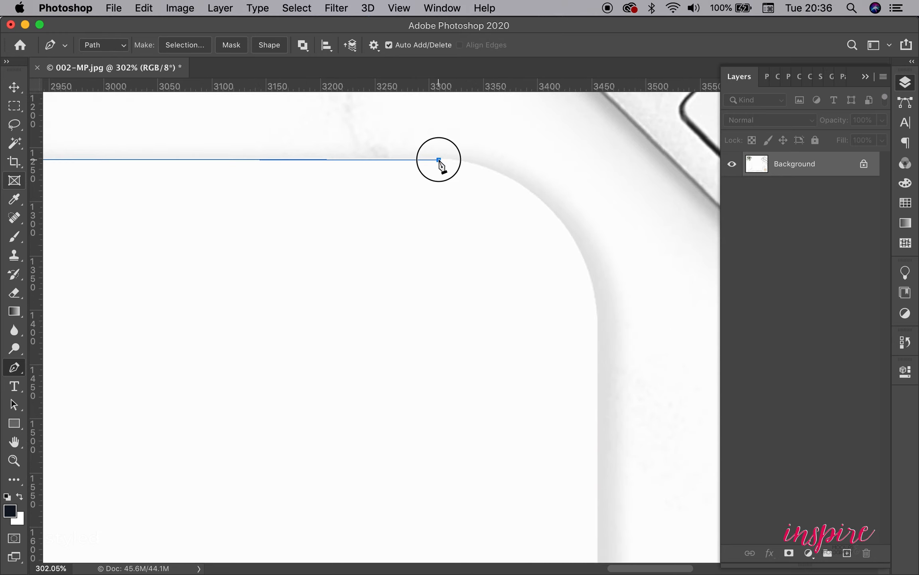
{"action": "key", "text": "super+z"}
{"action": "left_click", "coordinate": [435, 159]}
- Trace the mouse pad's upper-right rounded corner and continue straight down its right edge to the computer mouse
{"action": "left_click_drag", "start_coordinate": [429, 189], "coordinate": [286, 144]}
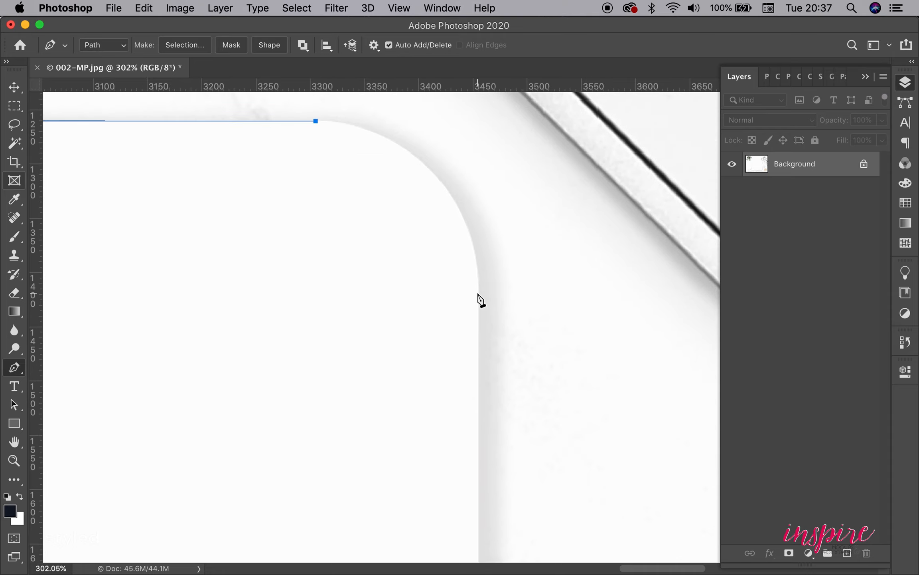
{"action": "left_click_drag", "start_coordinate": [479, 291], "coordinate": [488, 461]}
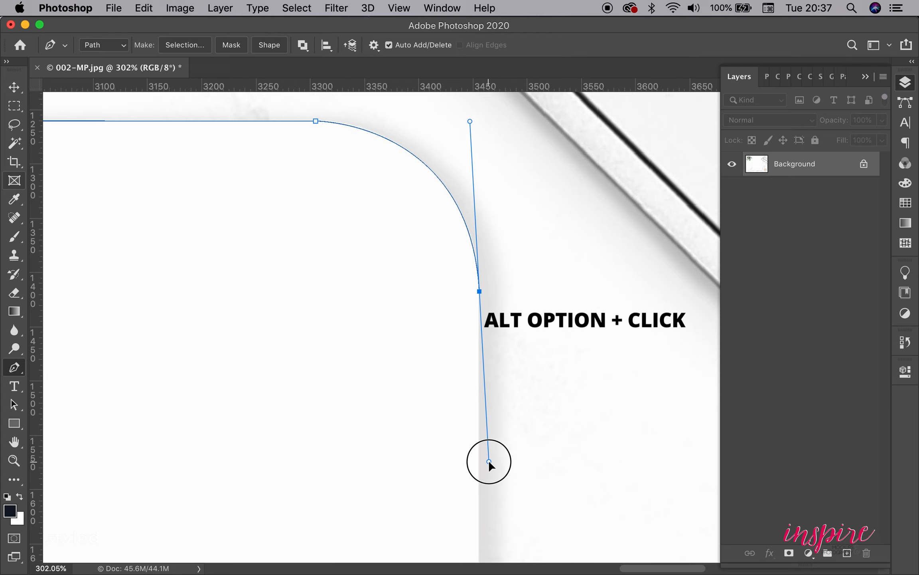
{"action": "left_click", "coordinate": [480, 293], "text": "alt"}
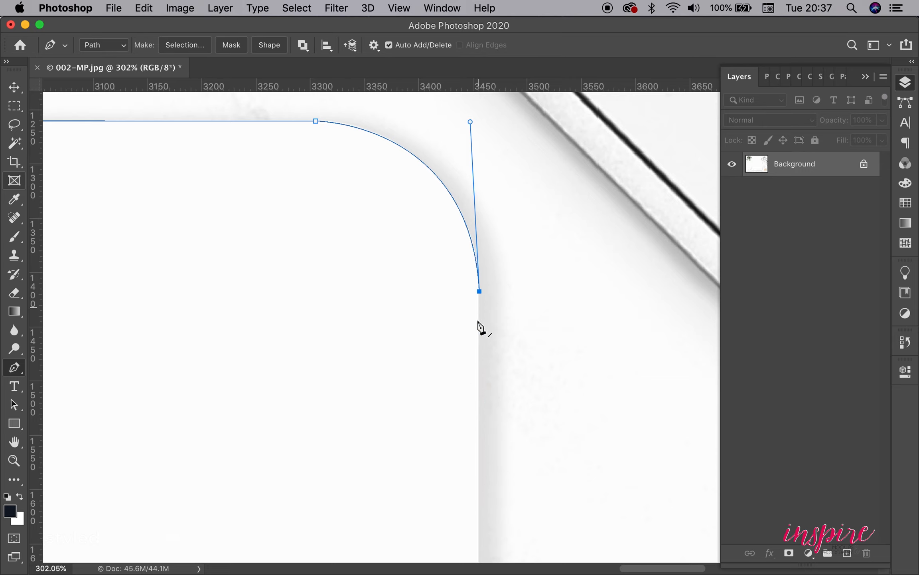
{"action": "left_click_drag", "start_coordinate": [472, 405], "coordinate": [447, 314]}
{"action": "left_click_drag", "start_coordinate": [482, 376], "coordinate": [512, 377]}
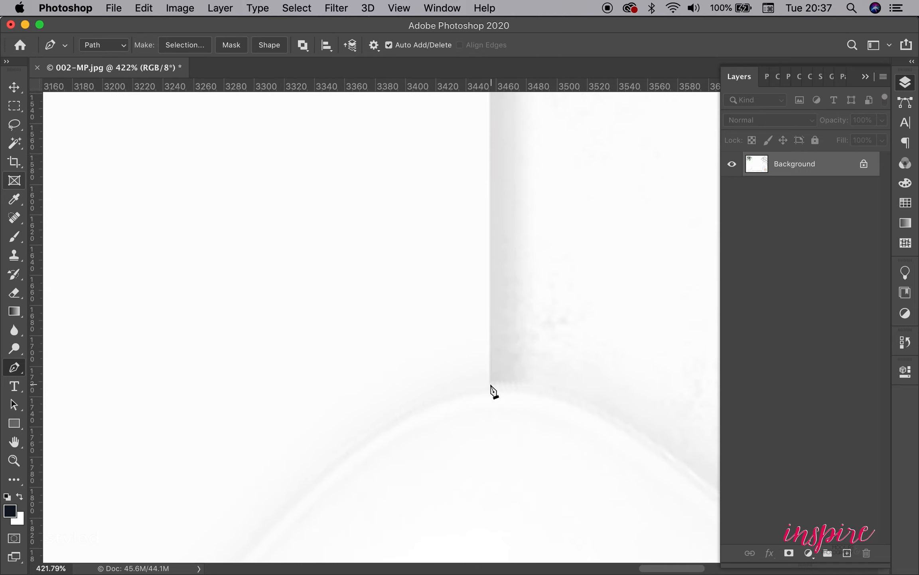
{"action": "left_click", "coordinate": [490, 383]}
- Trace curved segments around the computer mouse's rounded end where it overlaps the pad, removing the outgoing handle at each new anchor
{"action": "mouse_move", "coordinate": [456, 379]}
{"action": "left_mouse_down"}
{"action": "mouse_move", "coordinate": [570, 195]}
{"action": "mouse_move", "coordinate": [652, 108]}
{"action": "left_mouse_up"}
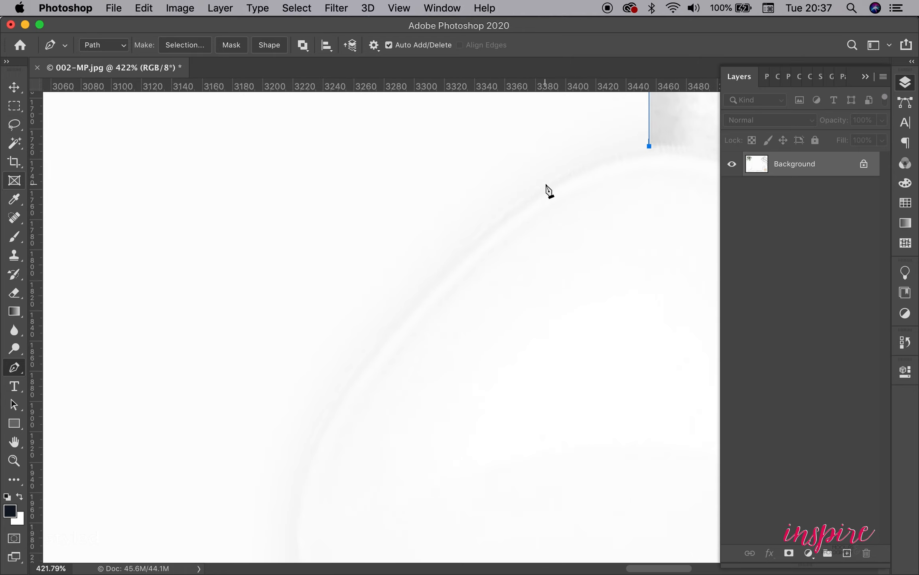
{"action": "left_click_drag", "start_coordinate": [545, 181], "coordinate": [493, 218]}
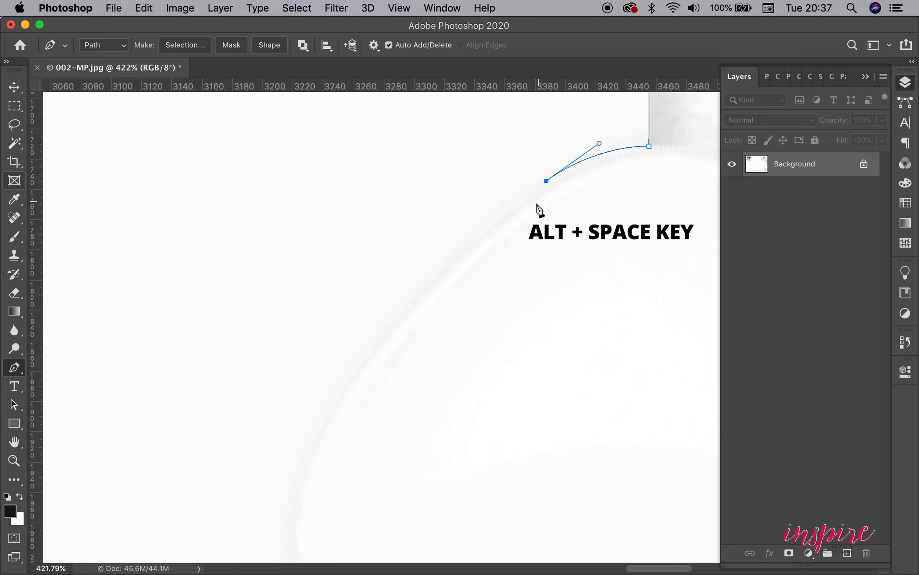
{"action": "left_click", "coordinate": [503, 209], "text": "alt"}
{"action": "left_click_drag", "start_coordinate": [478, 242], "coordinate": [513, 185]}
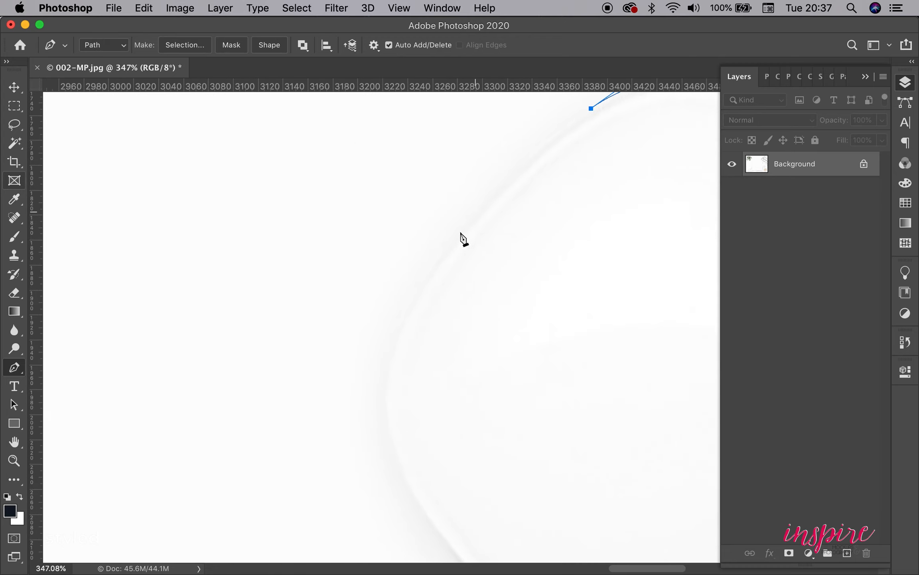
{"action": "left_click_drag", "start_coordinate": [404, 310], "coordinate": [324, 443]}
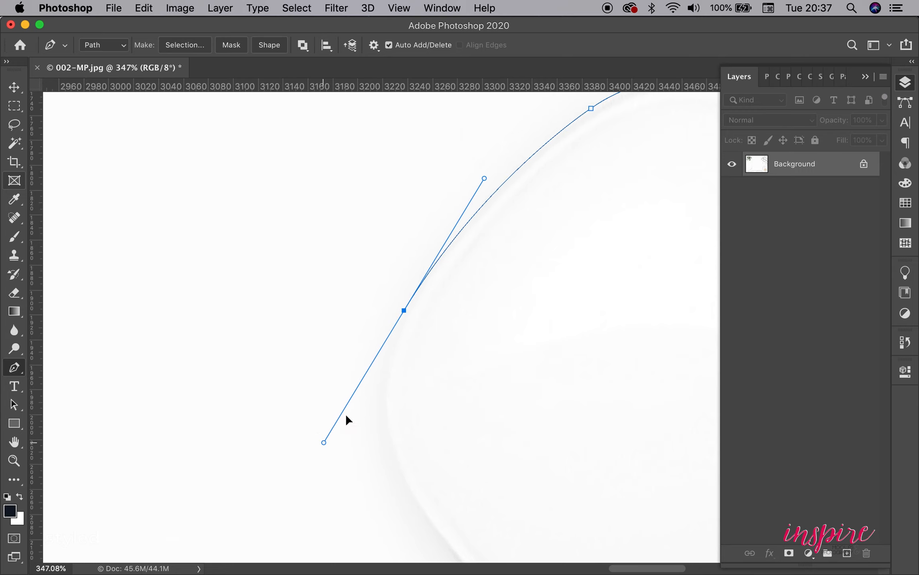
{"action": "left_click", "coordinate": [404, 311], "text": "alt"}
{"action": "left_click_drag", "start_coordinate": [396, 357], "coordinate": [391, 171]}
{"action": "left_click_drag", "start_coordinate": [404, 341], "coordinate": [458, 440]}
{"action": "left_click", "coordinate": [403, 339], "text": "alt"}
- Trace the computer mouse's lower side to where it meets the pad's right edge, and remove the outgoing handle there
{"action": "left_click_drag", "start_coordinate": [415, 368], "coordinate": [377, 365]}
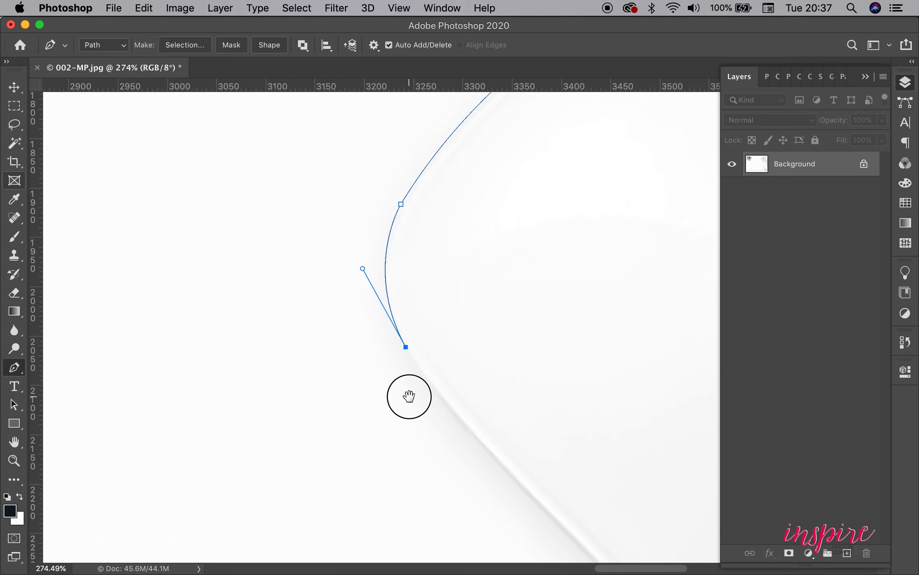
{"action": "left_click_drag", "start_coordinate": [409, 396], "coordinate": [357, 243]}
{"action": "left_click_drag", "start_coordinate": [452, 381], "coordinate": [411, 338]}
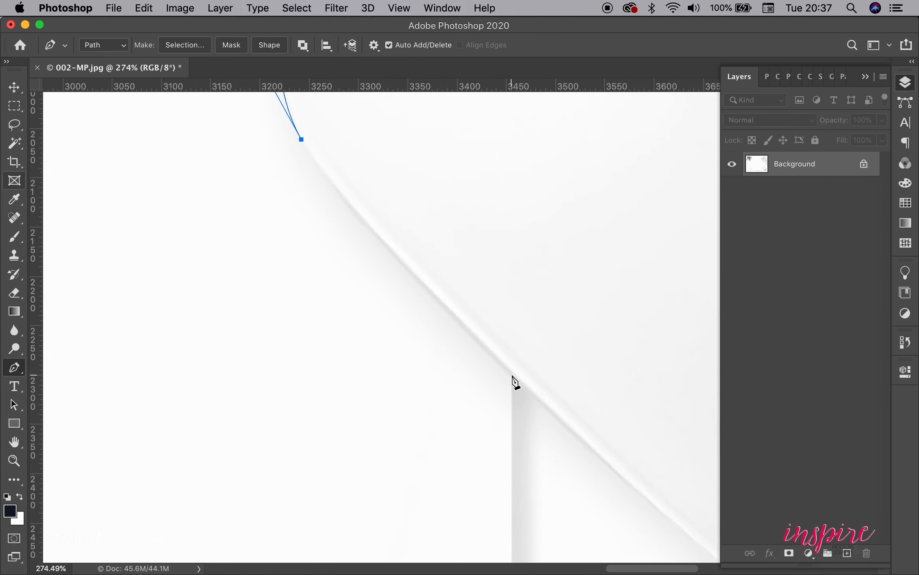
{"action": "left_click_drag", "start_coordinate": [511, 374], "coordinate": [676, 532]}
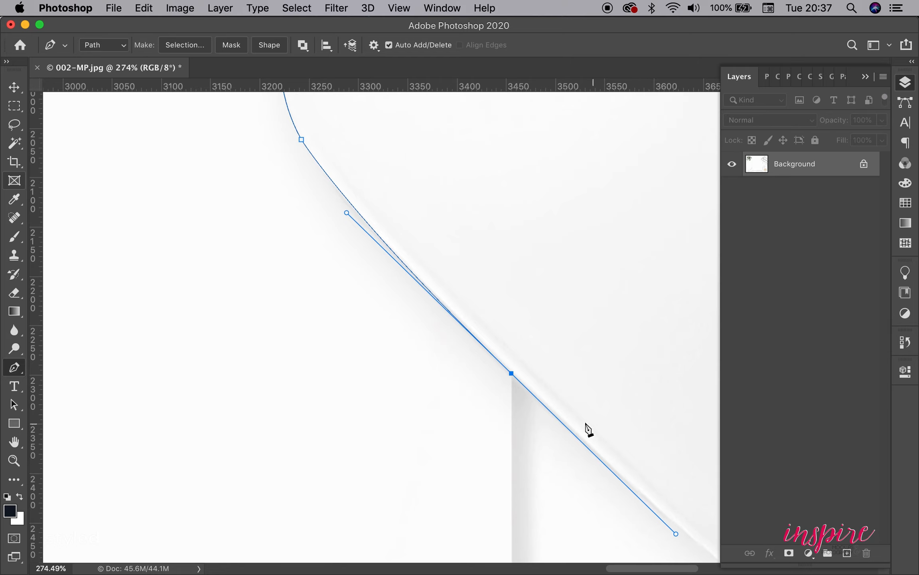
{"action": "left_click", "coordinate": [511, 374]}
- Continue the path down the pad's right edge below the mouse and around the lower-right rounded corner
{"action": "left_click_drag", "start_coordinate": [509, 404], "coordinate": [513, 255]}
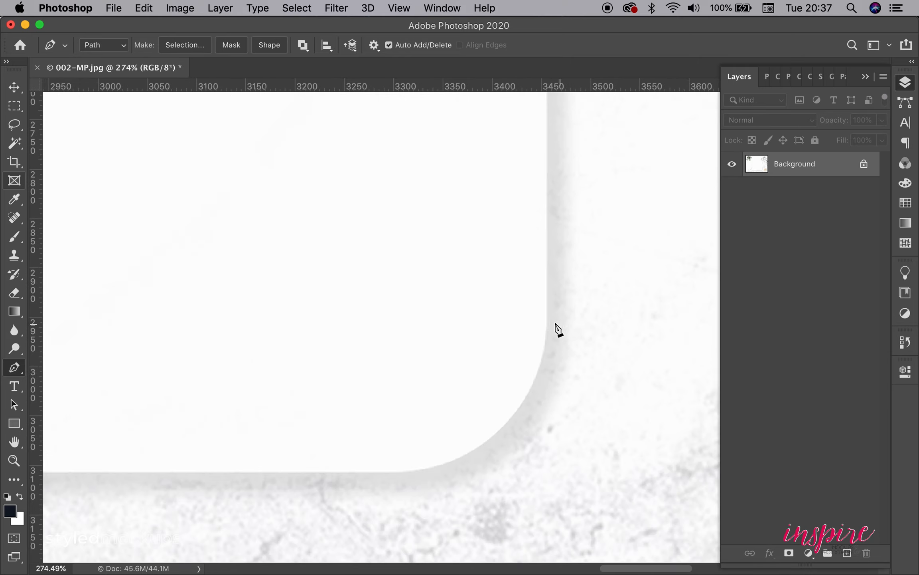
{"action": "left_click", "coordinate": [548, 313]}
{"action": "left_click_drag", "start_coordinate": [526, 342], "coordinate": [518, 260]}
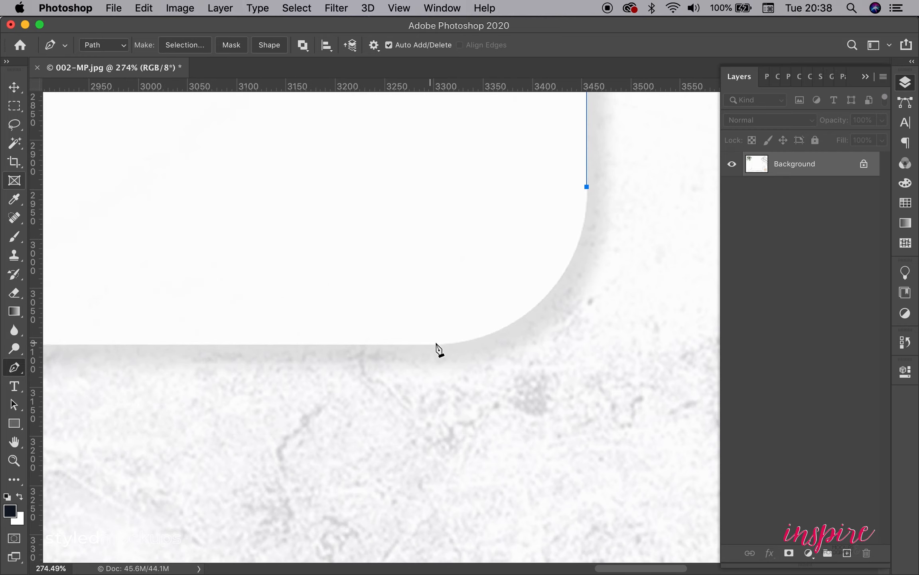
{"action": "left_click_drag", "start_coordinate": [436, 345], "coordinate": [275, 356]}
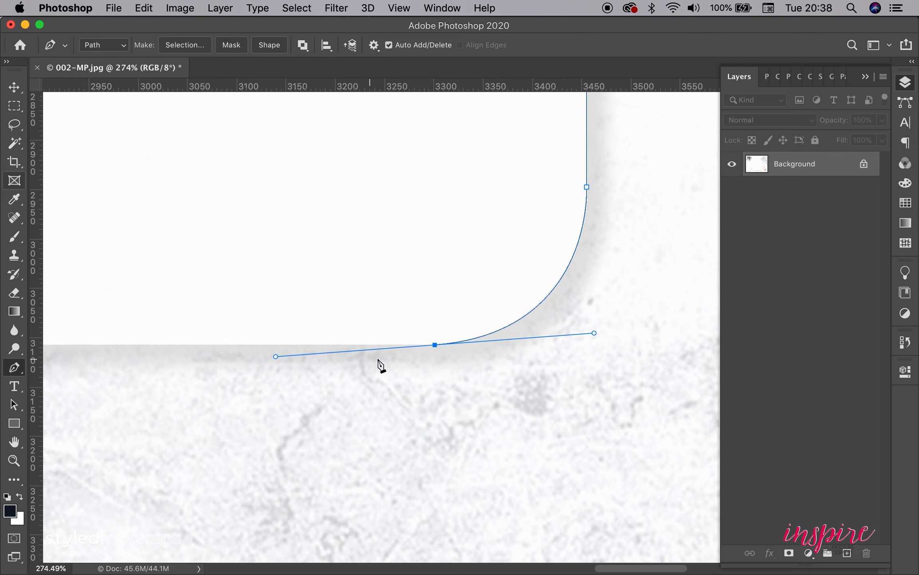
{"action": "left_click", "coordinate": [435, 345]}
- Extend the path straight along the mouse pad's bottom edge to the start of the lower-left corner
{"action": "mouse_move", "coordinate": [335, 342]}
{"action": "left_mouse_down"}
{"action": "mouse_move", "coordinate": [386, 346]}
{"action": "mouse_move", "coordinate": [330, 341]}
{"action": "left_mouse_up"}
{"action": "left_click_drag", "start_coordinate": [253, 326], "coordinate": [655, 346]}
{"action": "left_click_drag", "start_coordinate": [244, 343], "coordinate": [507, 330]}
{"action": "left_click_drag", "start_coordinate": [454, 365], "coordinate": [533, 368]}
{"action": "left_click", "coordinate": [488, 360]}
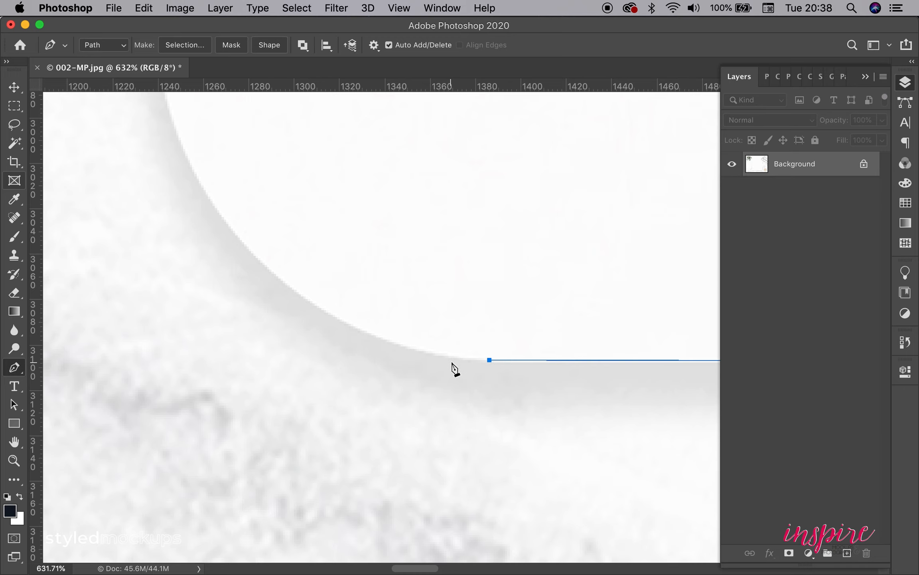
{"action": "left_click_drag", "start_coordinate": [448, 361], "coordinate": [350, 411]}
{"action": "left_click_drag", "start_coordinate": [314, 312], "coordinate": [349, 307]}
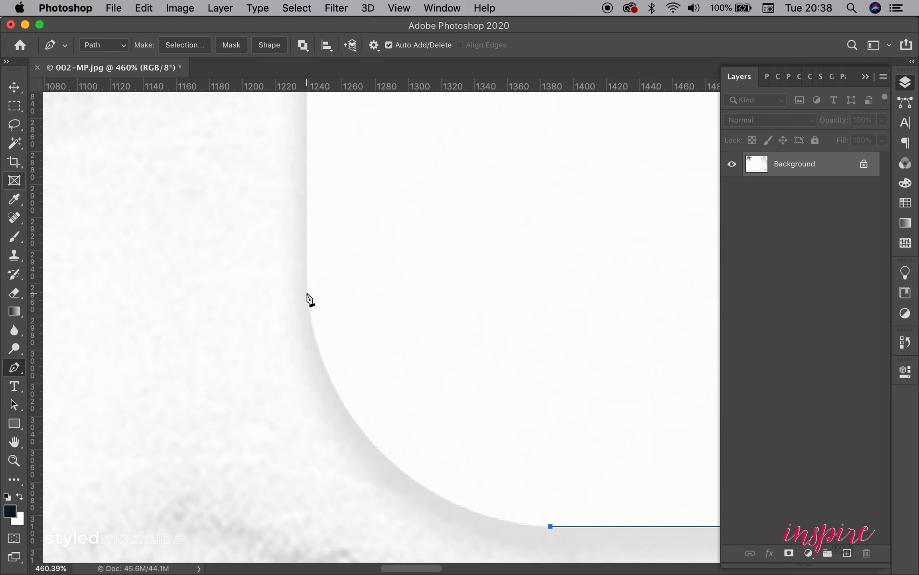
{"action": "left_click_drag", "start_coordinate": [308, 292], "coordinate": [273, 103]}
{"action": "key", "text": "super+z"}
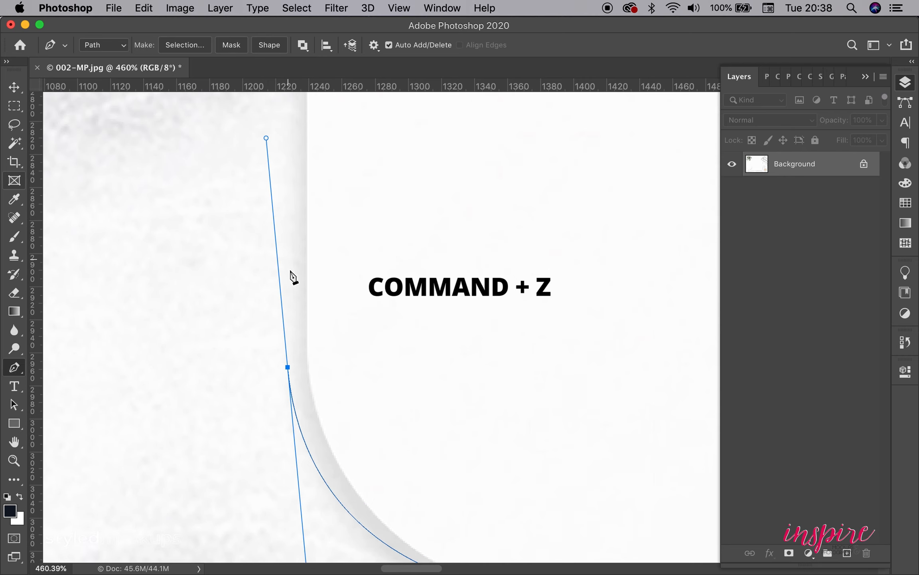
{"action": "key", "text": "super+z"}
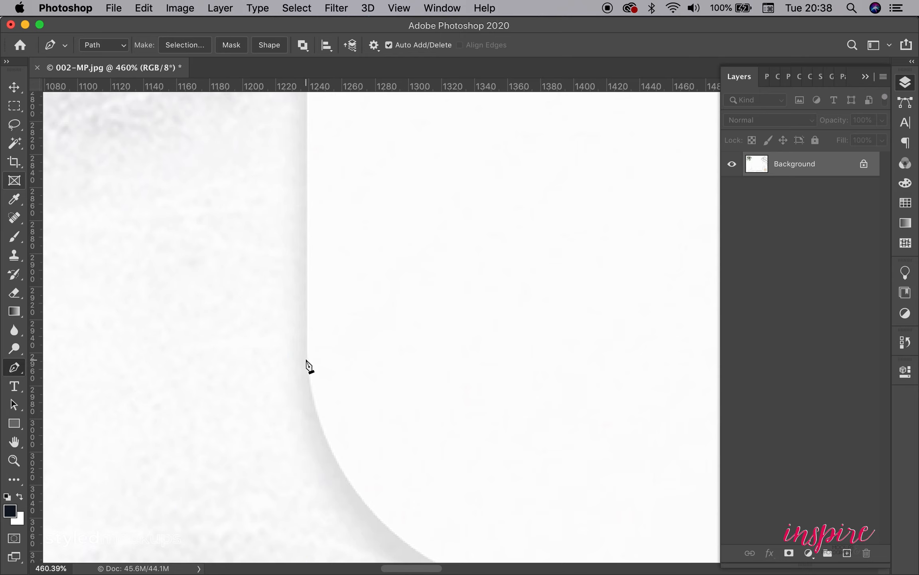
- Trace the mouse pad's lower-left rounded corner up to the left edge and remove the anchor's outgoing handle
{"action": "left_click_drag", "start_coordinate": [296, 356], "coordinate": [283, 306]}
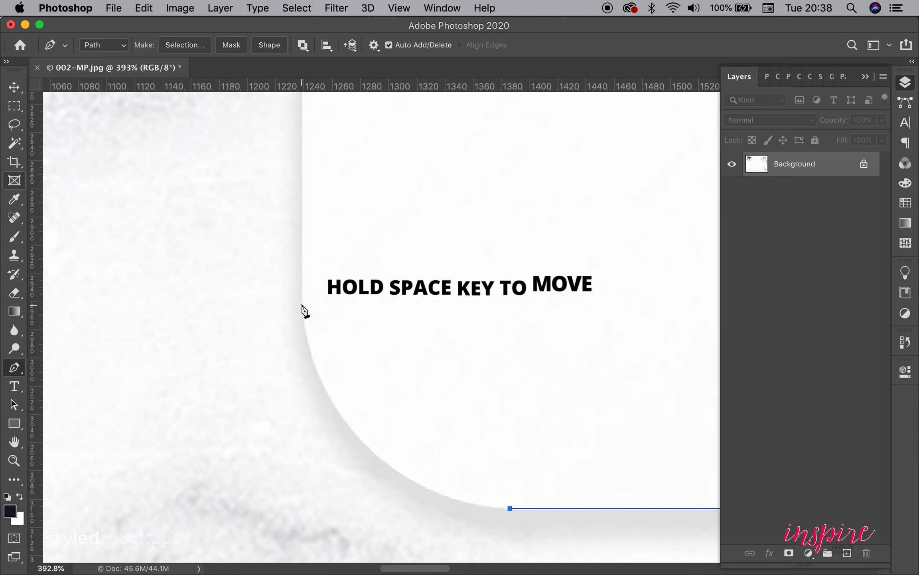
{"action": "left_click", "coordinate": [302, 304]}
{"action": "left_click_drag", "start_coordinate": [302, 303], "coordinate": [281, 102]}
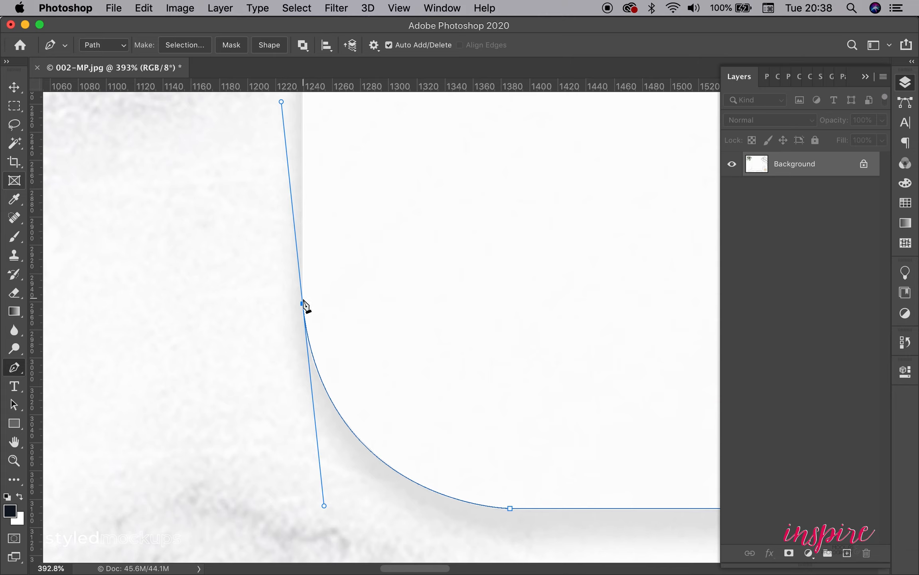
{"action": "left_click", "coordinate": [302, 304]}
- Extend the path straight up the mouse pad's left edge and close it at the starting anchor below the upper-left corner
{"action": "left_click", "coordinate": [303, 270]}
{"action": "left_click_drag", "start_coordinate": [310, 202], "coordinate": [302, 291]}
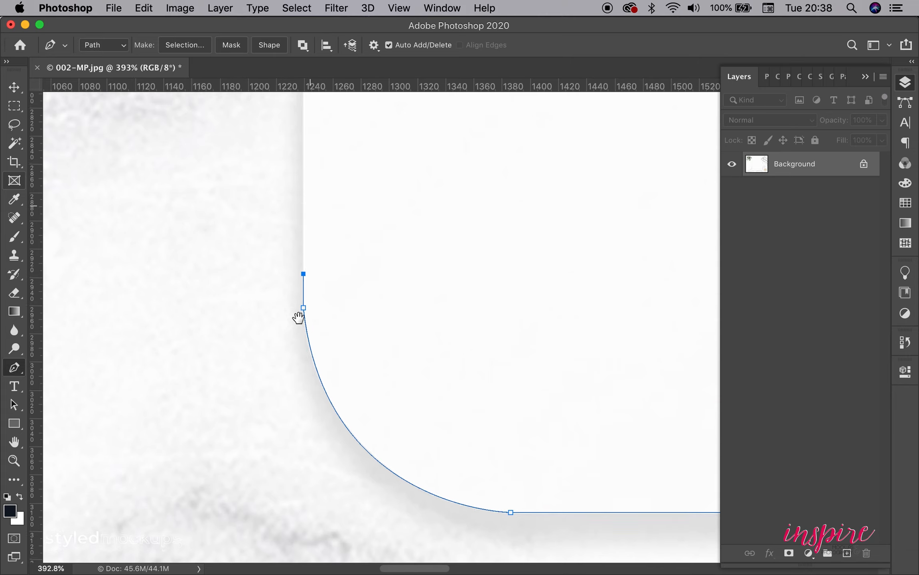
{"action": "left_click_drag", "start_coordinate": [293, 191], "coordinate": [293, 312]}
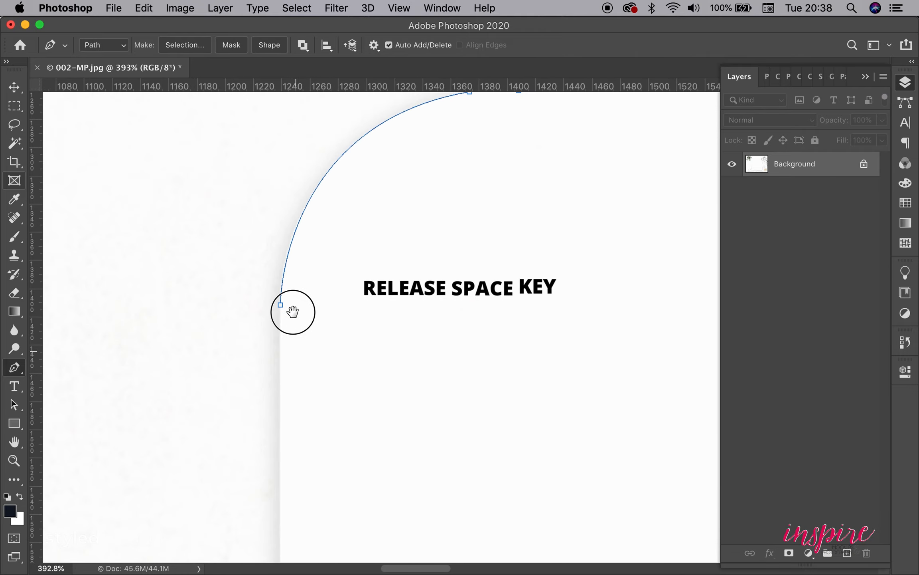
{"action": "left_click", "coordinate": [280, 304]}
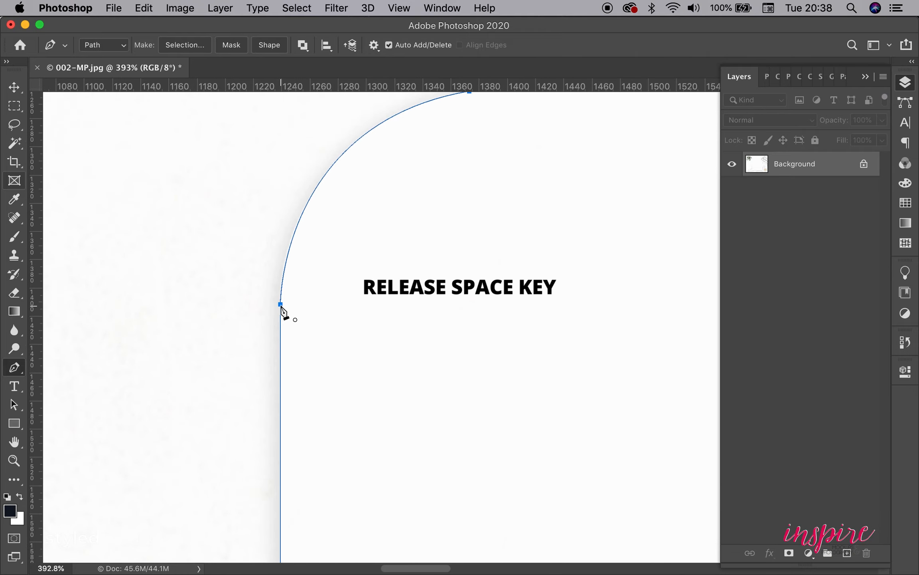
- Save the mouse pad's closed work path under the name 01
{"action": "left_click_drag", "start_coordinate": [327, 329], "coordinate": [187, 240]}
{"action": "left_click_drag", "start_coordinate": [343, 306], "coordinate": [295, 303]}
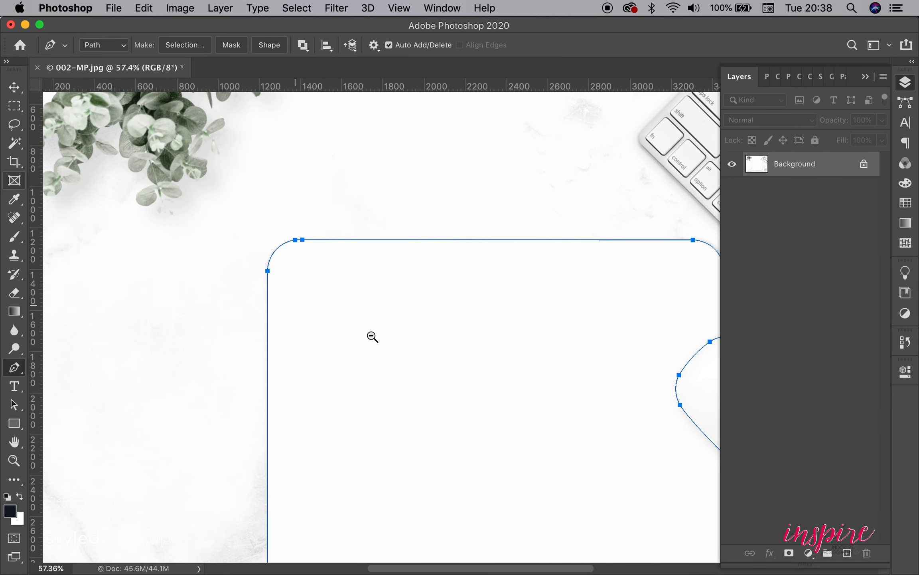
{"action": "left_click_drag", "start_coordinate": [349, 324], "coordinate": [263, 246]}
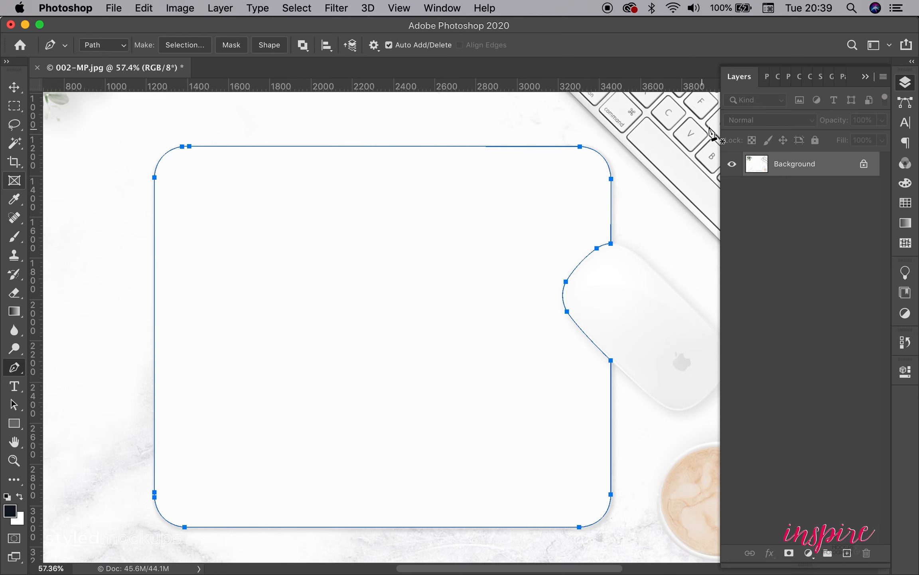
{"action": "left_click", "coordinate": [767, 77]}
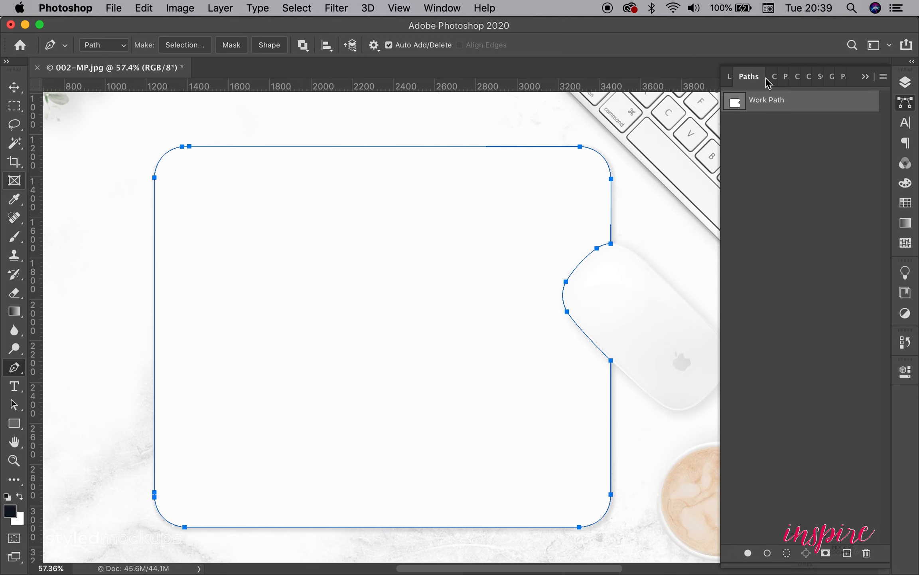
{"action": "double_click", "coordinate": [764, 104]}
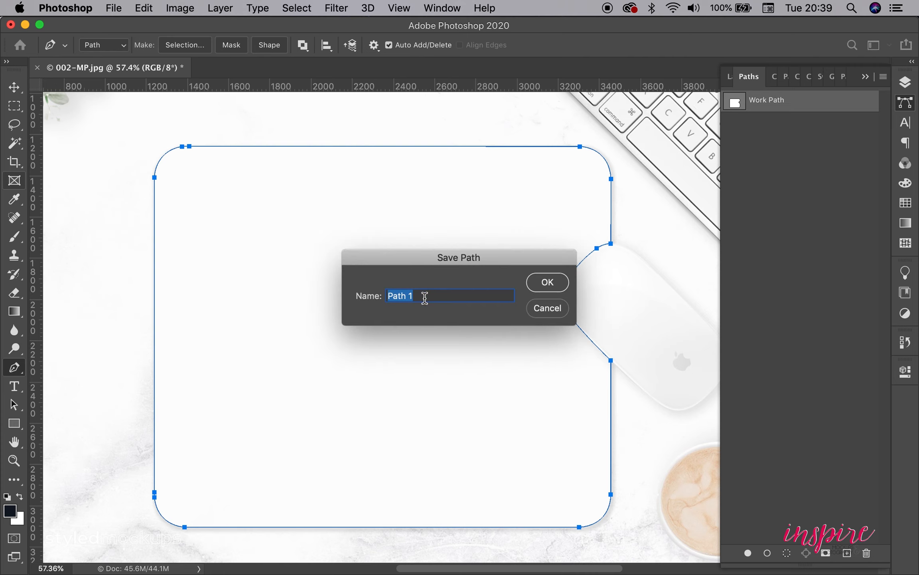
{"action": "type", "text": "01"}
{"action": "left_click", "coordinate": [548, 283]}
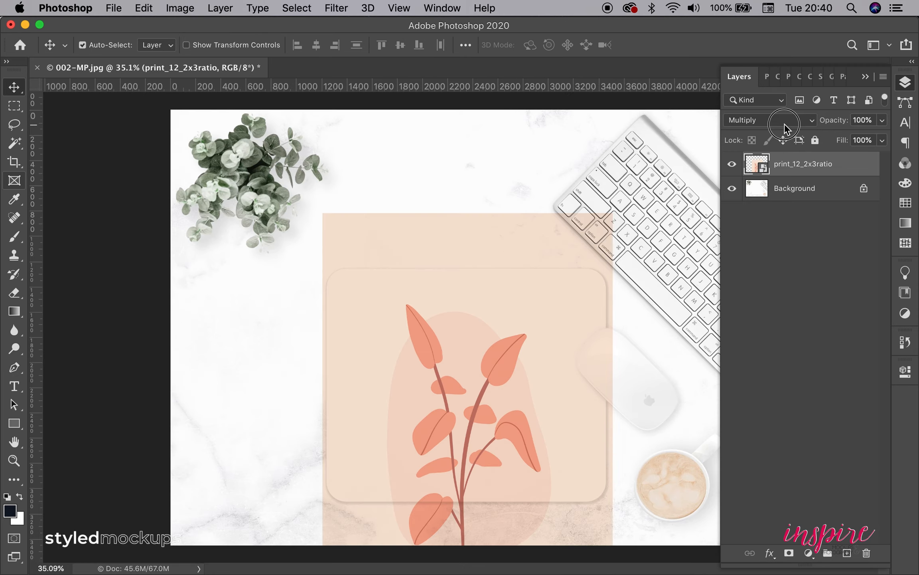
- Set the print_12_2x3ratio layer's blending mode to Normal
{"action": "left_click", "coordinate": [784, 120]}
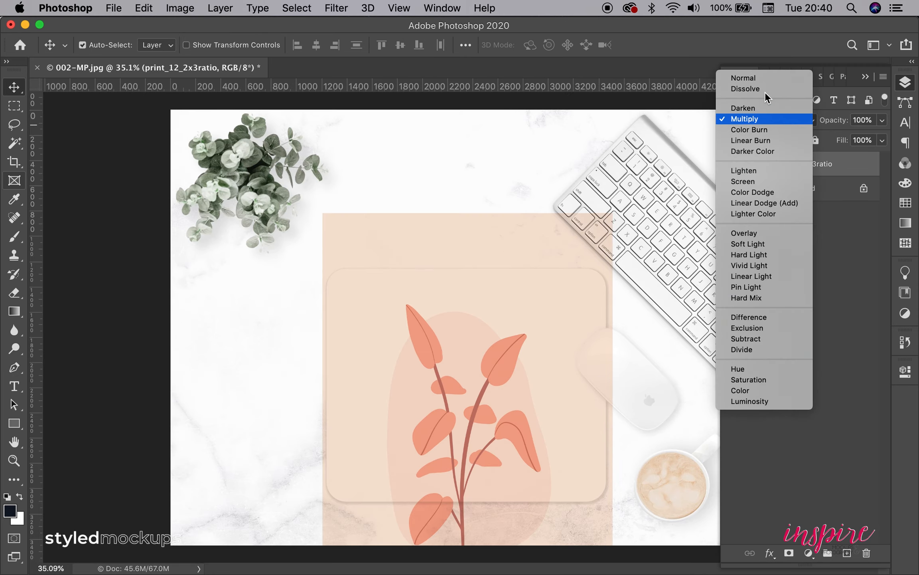
{"action": "left_click", "coordinate": [740, 78]}
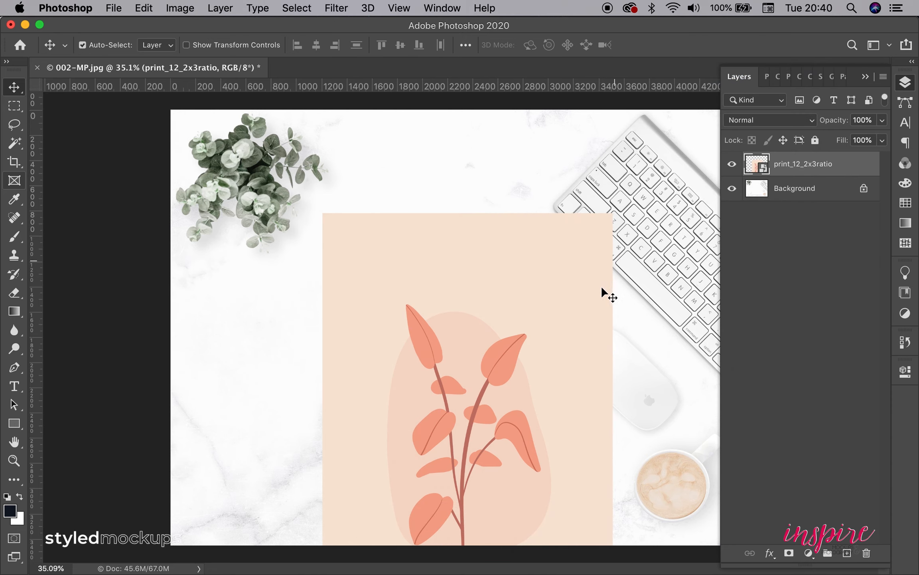
{"action": "key", "text": "space"}
{"action": "left_click_drag", "start_coordinate": [534, 252], "coordinate": [527, 244]}
- Set the print_12_2x3ratio layer's blending mode to Multiply and convert the layer to a smart object
{"action": "left_click", "coordinate": [785, 189]}
{"action": "left_click", "coordinate": [790, 168]}
{"action": "left_click", "coordinate": [774, 124]}
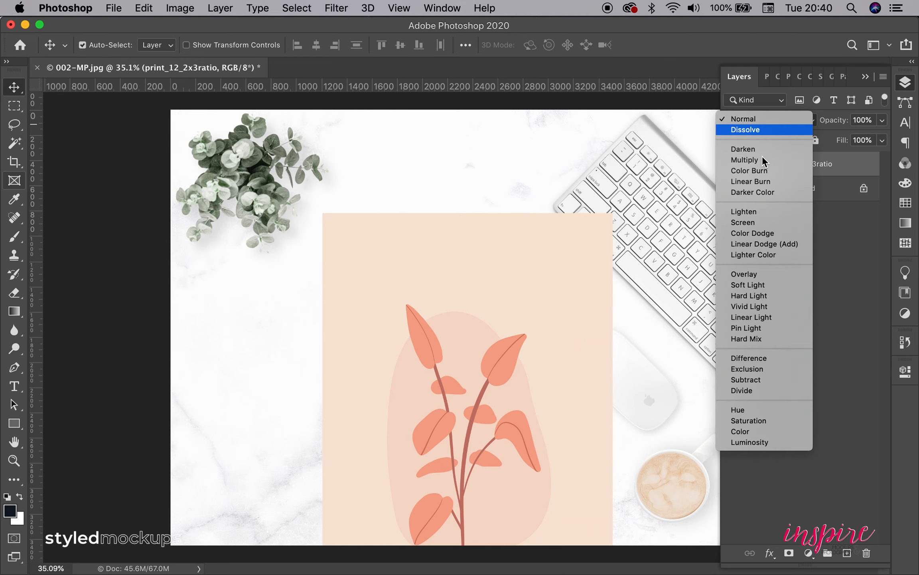
{"action": "left_click", "coordinate": [760, 164]}
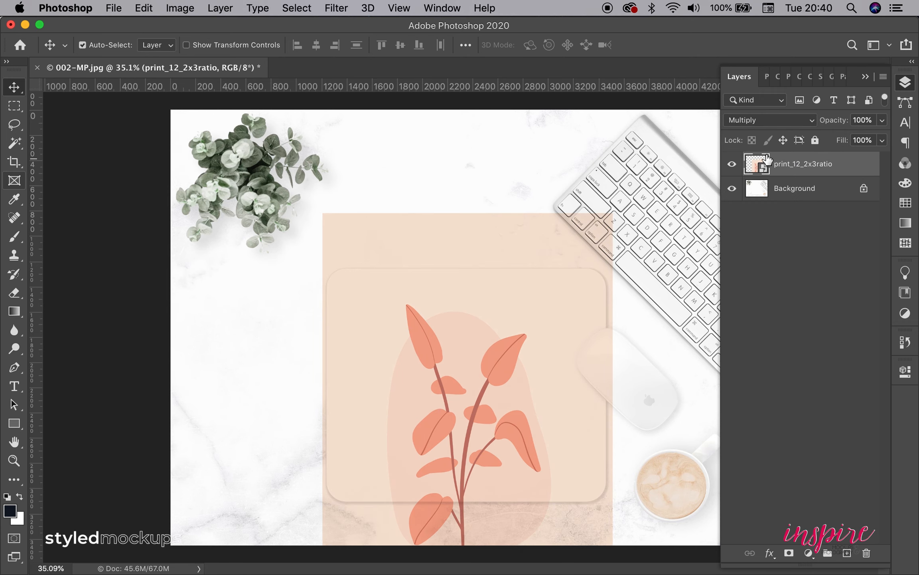
{"action": "right_click", "coordinate": [795, 166]}
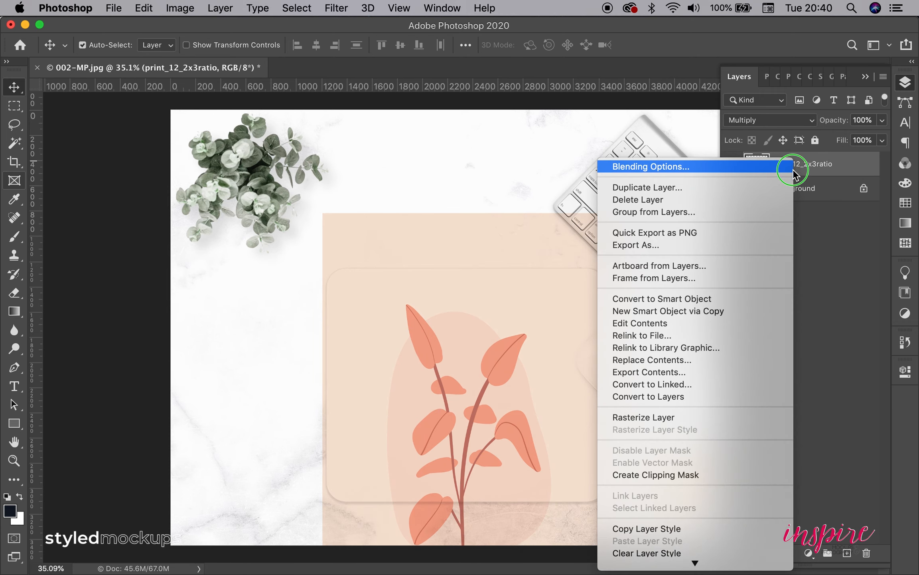
{"action": "left_click", "coordinate": [699, 300]}
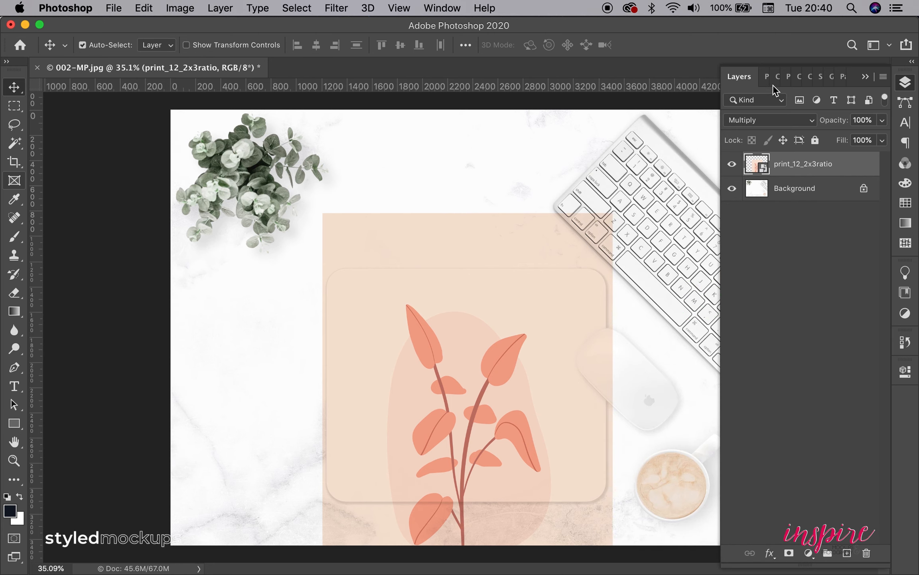
- Make a new anti-aliased selection from the saved path 01 with a feather radius of 0 pixels
{"action": "left_click", "coordinate": [767, 76]}
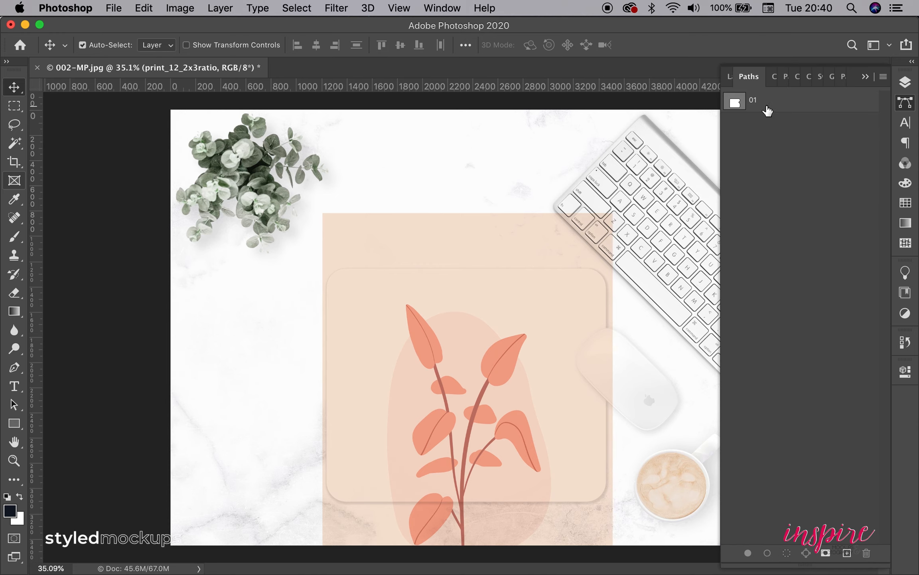
{"action": "left_click", "coordinate": [757, 101]}
{"action": "right_click", "coordinate": [761, 106]}
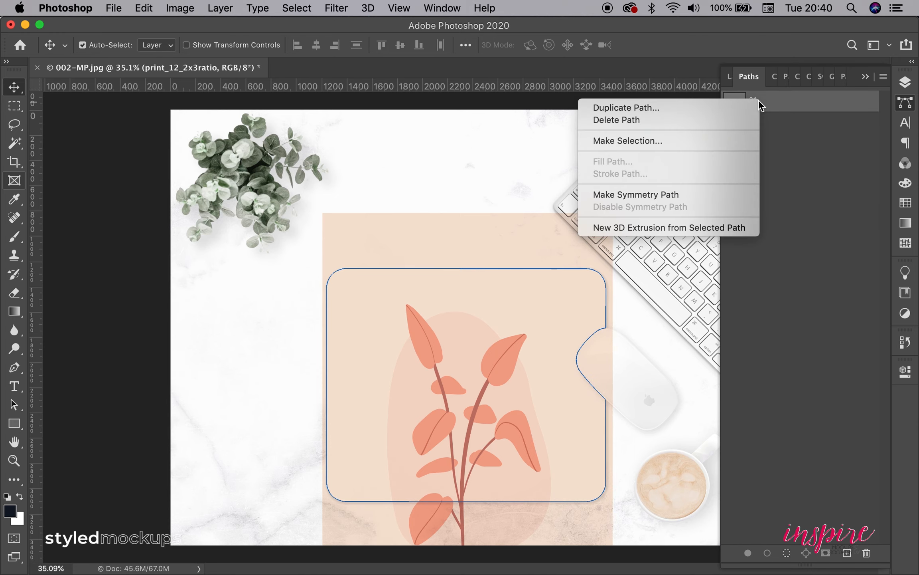
{"action": "left_click", "coordinate": [720, 141]}
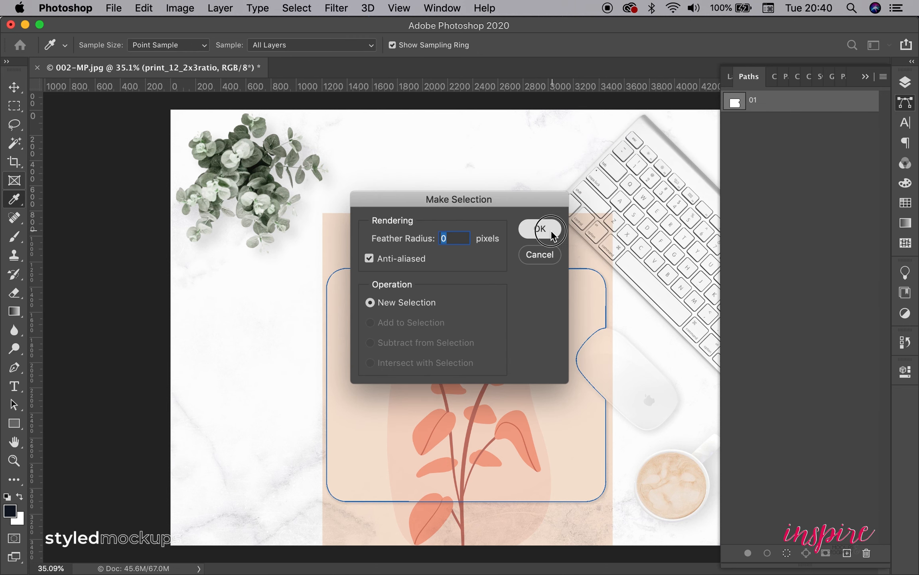
{"action": "left_click", "coordinate": [549, 234]}
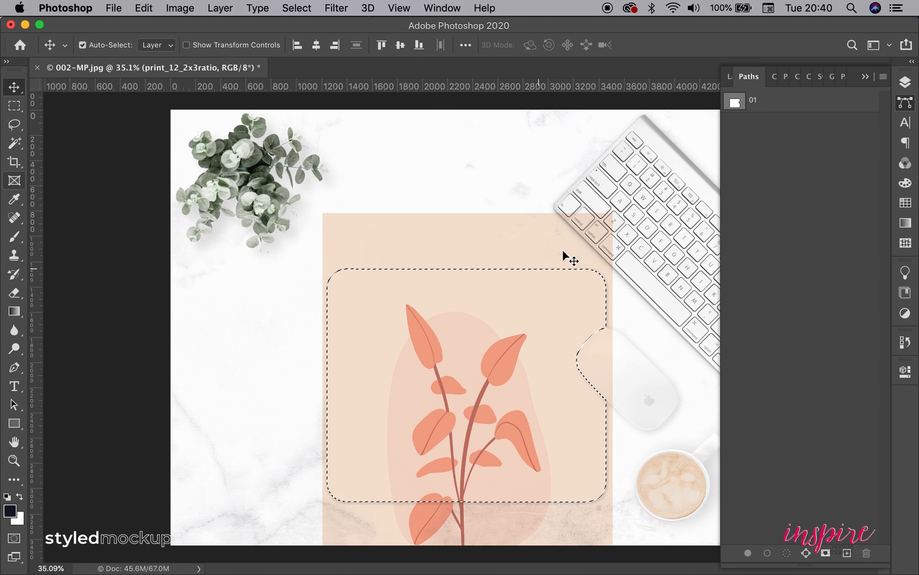
- Add a layer mask to the print_12_2x3ratio layer from the mouse pad selection and compare the mockup with the layer hidden and shown
{"action": "left_click", "coordinate": [728, 81]}
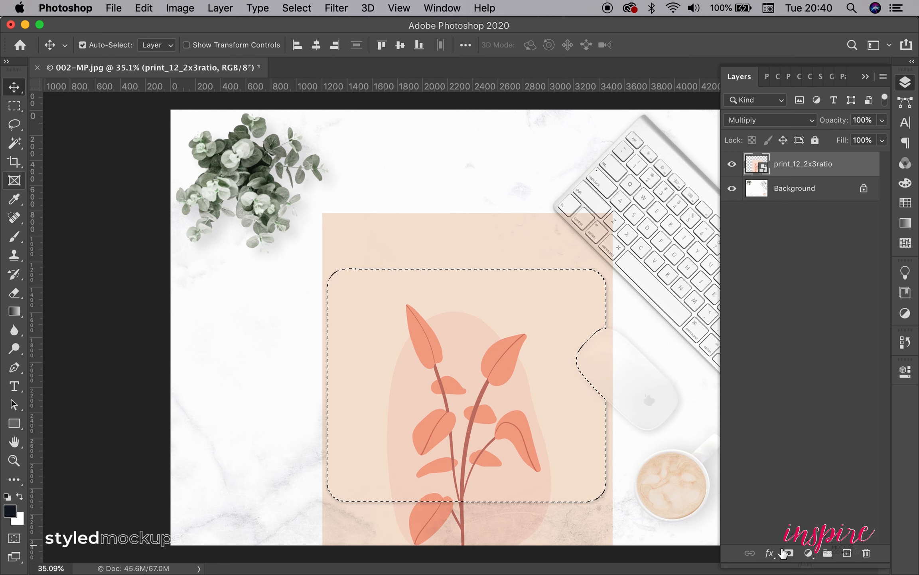
{"action": "left_click", "coordinate": [789, 553]}
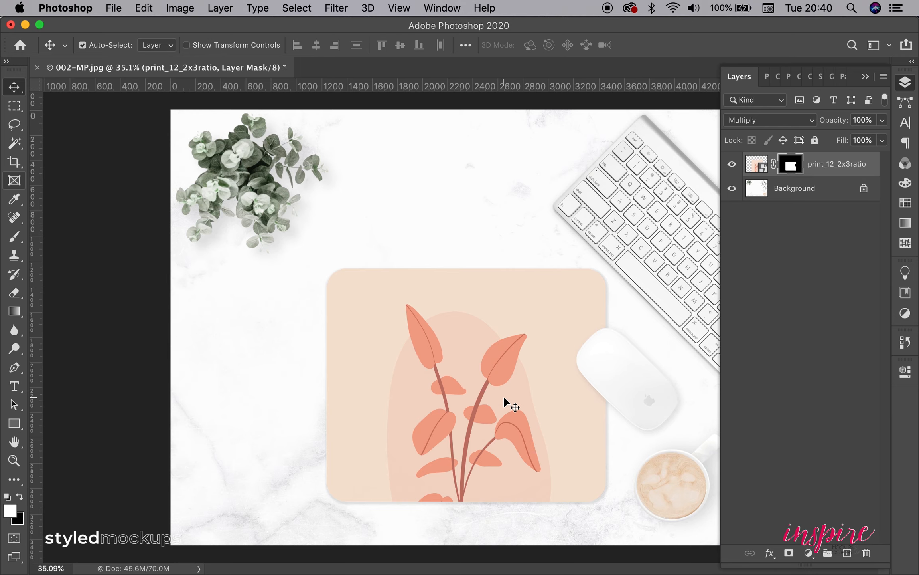
{"action": "left_click_drag", "start_coordinate": [486, 383], "coordinate": [467, 382]}
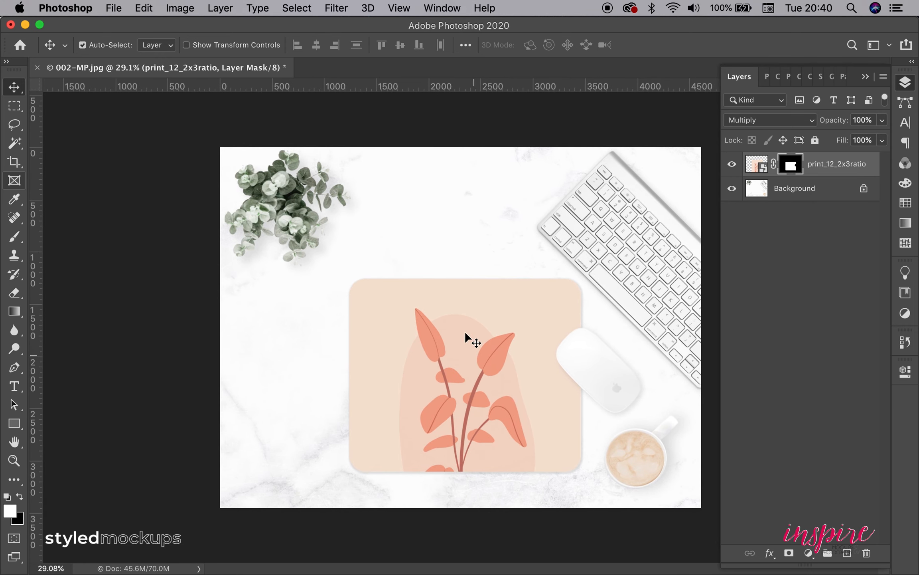
{"action": "left_click", "coordinate": [732, 163]}
{"action": "left_click", "coordinate": [732, 164]}
- Open the contents of the print_12_2x3ratio smart object for editing
{"action": "left_click", "coordinate": [755, 168]}
{"action": "double_click", "coordinate": [753, 171]}
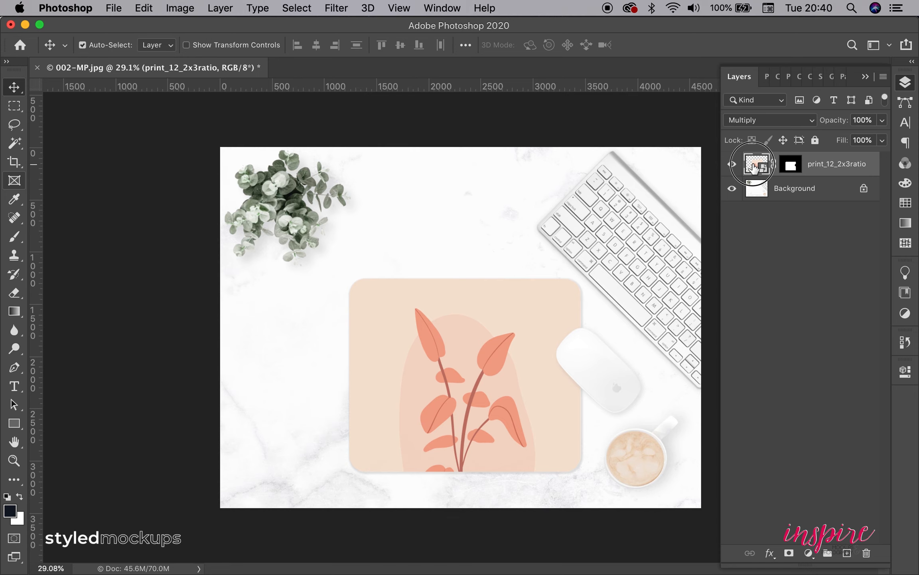
{"action": "left_click", "coordinate": [733, 463]}
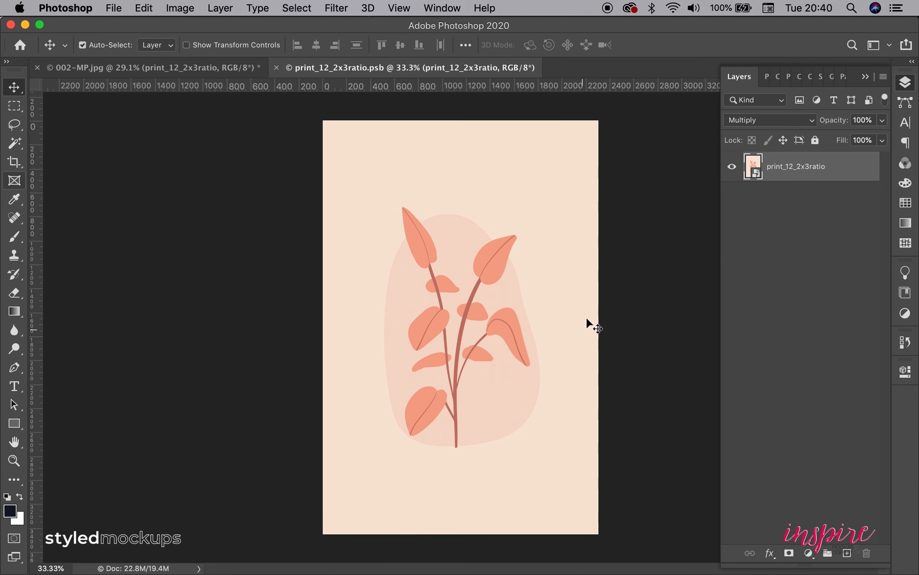
- Switch to Finder and place Love-People-Art-Print (1).png from the designs folder into print_12_2x3ratio.psb
{"action": "key", "text": "super+Tab"}
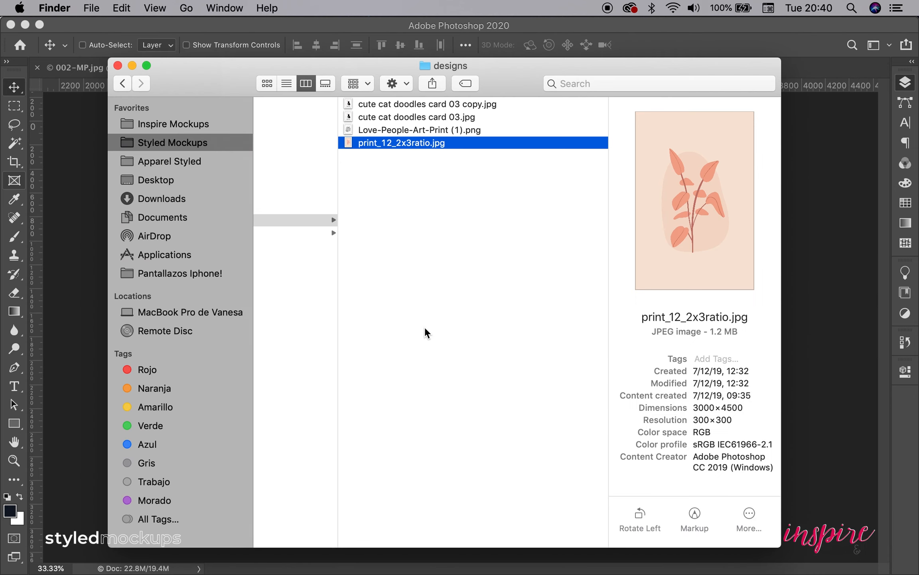
{"action": "left_click", "coordinate": [407, 116]}
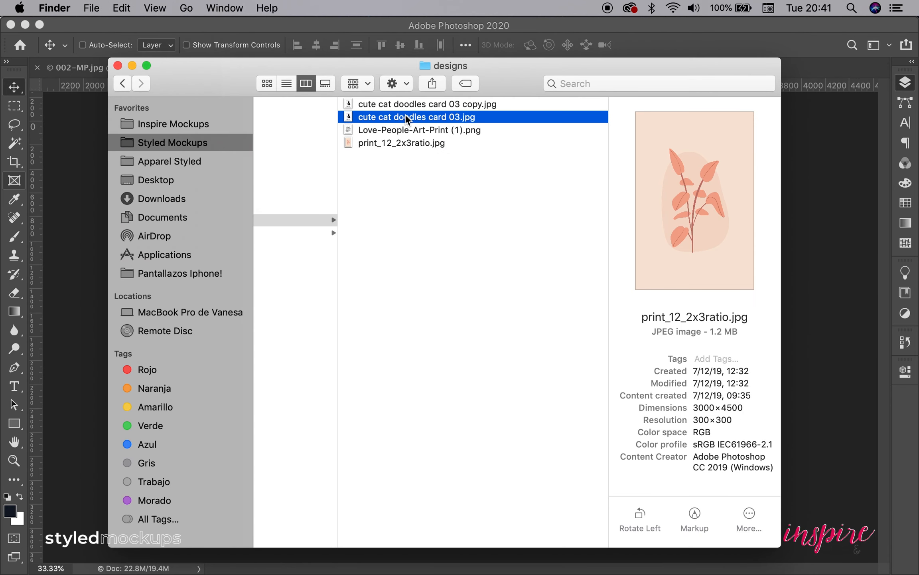
{"action": "left_click", "coordinate": [427, 105]}
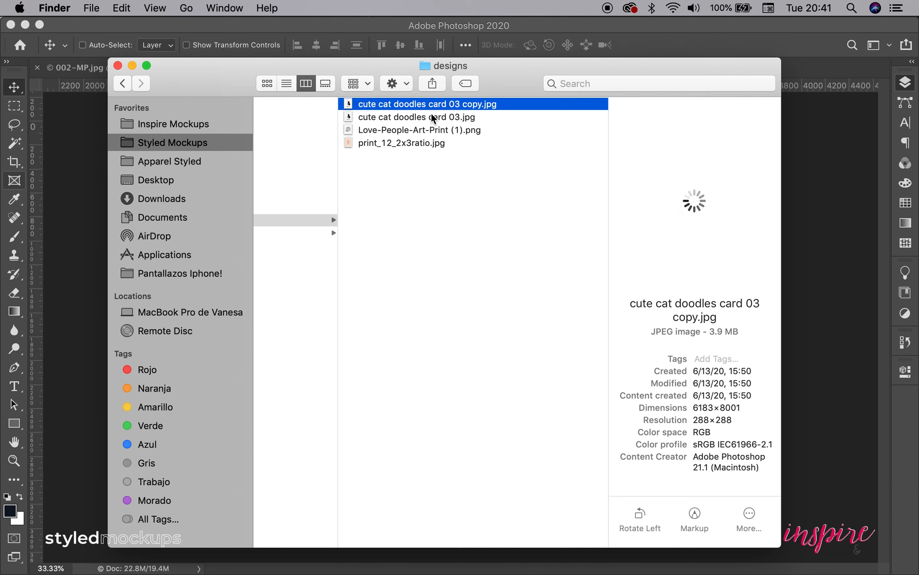
{"action": "left_click", "coordinate": [402, 144]}
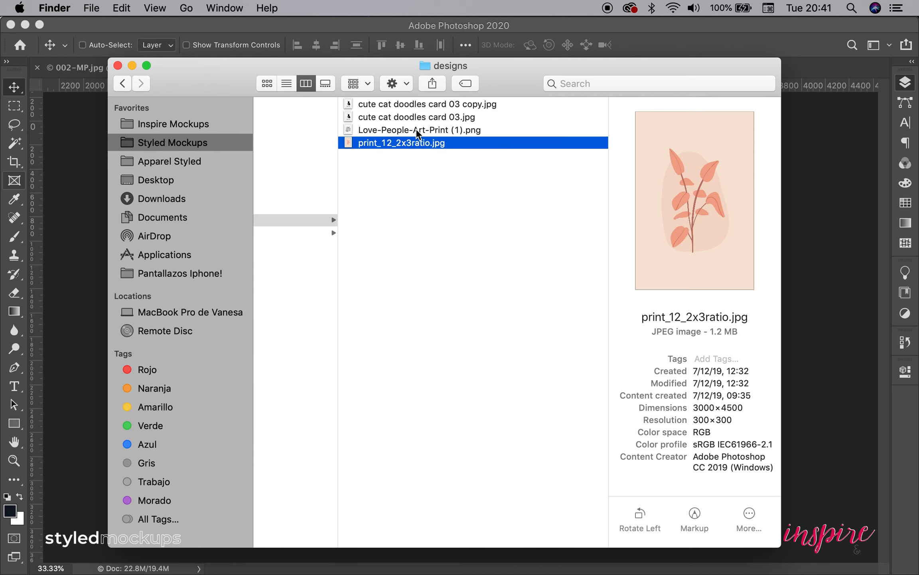
{"action": "left_click", "coordinate": [444, 130]}
{"action": "left_click", "coordinate": [440, 130]}
{"action": "left_click_drag", "start_coordinate": [440, 129], "coordinate": [496, 300]}
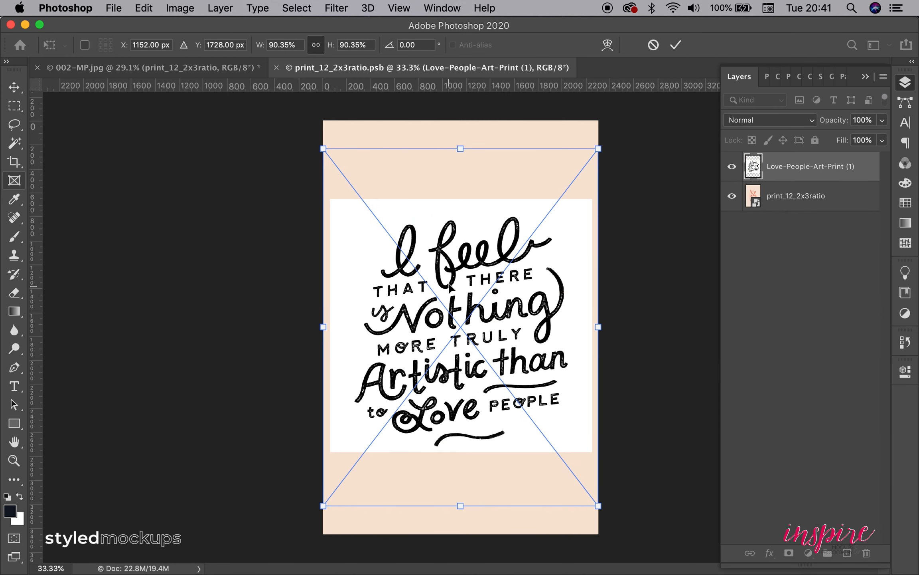
- Enlarge the placed lettering artwork to about 133% so it overlaps the canvas's top and side edges, and commit the placement
{"action": "left_click_drag", "start_coordinate": [460, 149], "coordinate": [459, 83]}
{"action": "left_click_drag", "start_coordinate": [278, 267], "coordinate": [254, 269]}
{"action": "left_click_drag", "start_coordinate": [644, 269], "coordinate": [661, 269]}
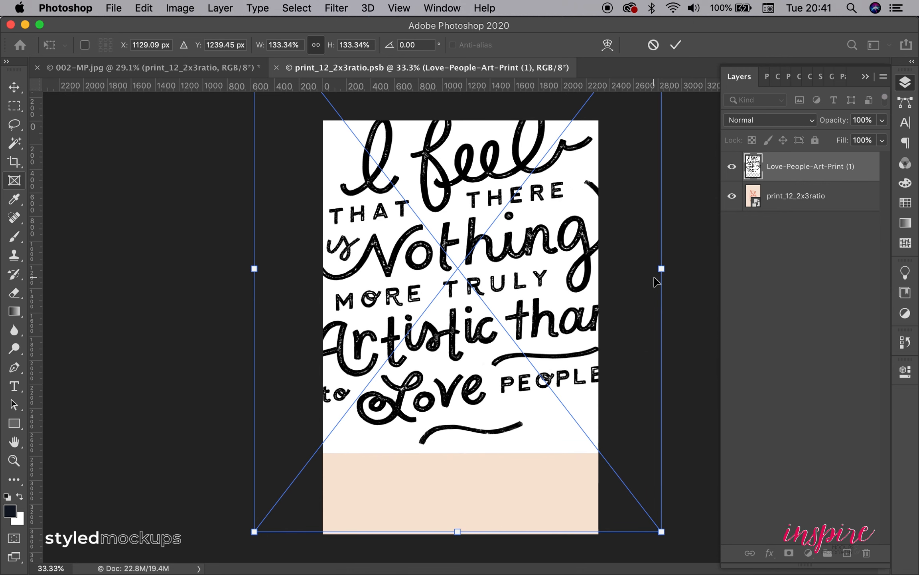
{"action": "right_click", "coordinate": [473, 217]}
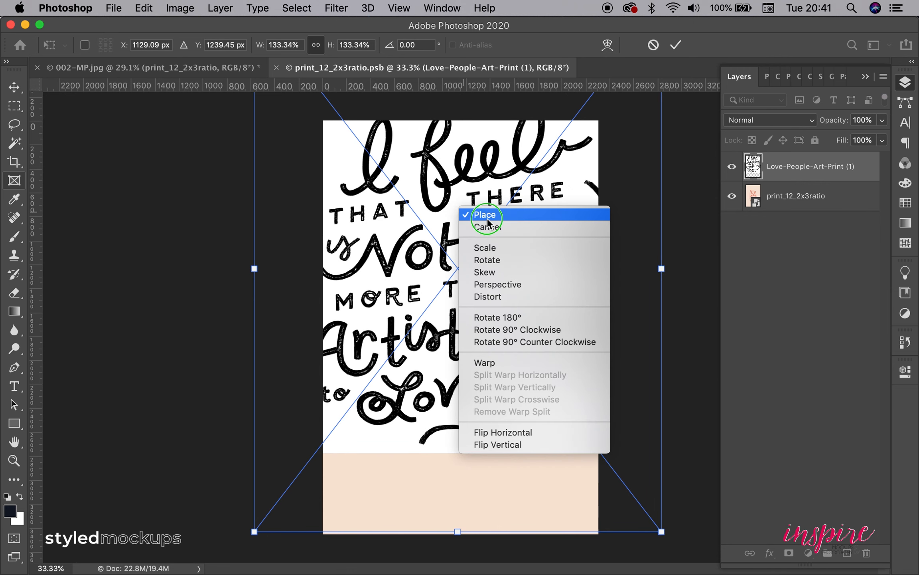
{"action": "left_click", "coordinate": [487, 215]}
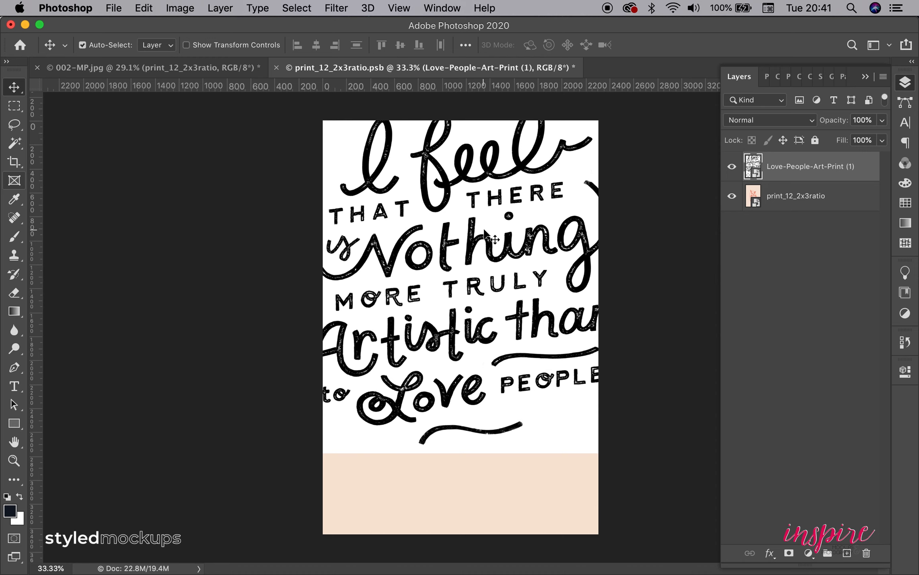
- Save print_12_2x3ratio.psb with the new artwork and return to the 002-MP.jpg mockup
{"action": "left_click", "coordinate": [116, 7]}
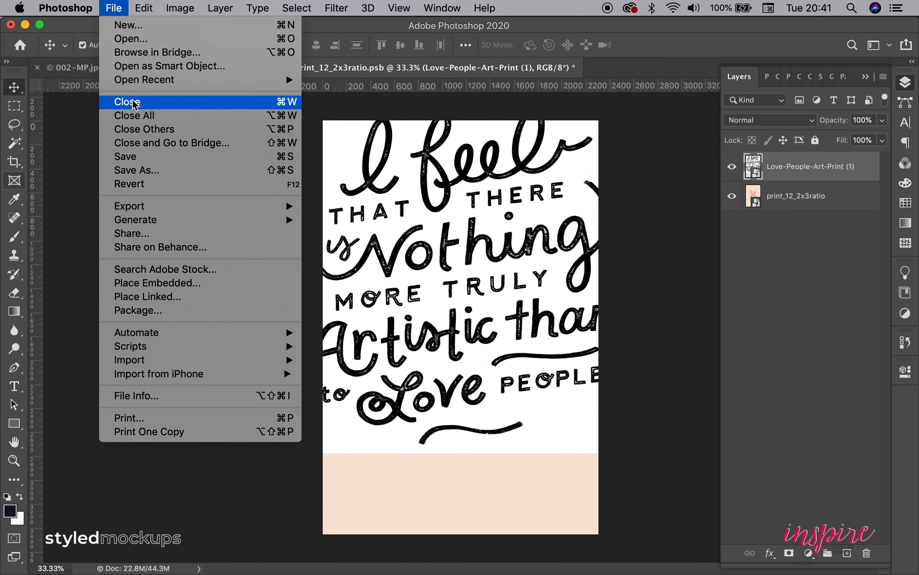
{"action": "left_click", "coordinate": [139, 156]}
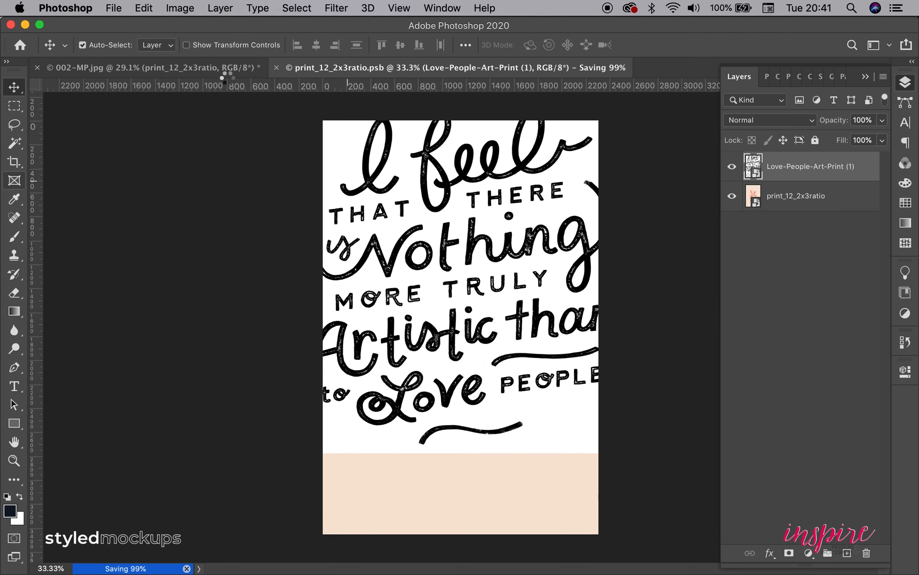
{"action": "left_click", "coordinate": [231, 68]}
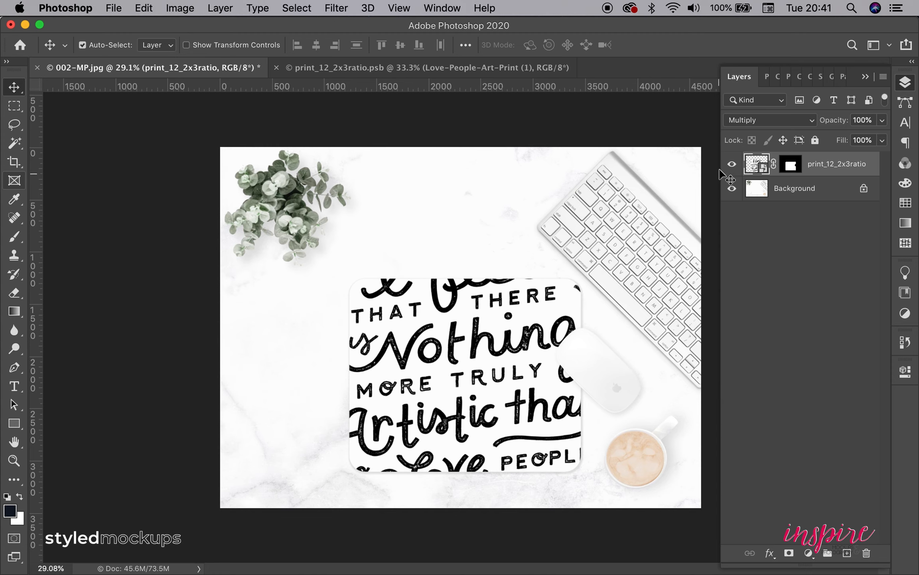
- Compare the mouse pad with the print_12_2x3ratio layer hidden and shown, and return to print_12_2x3ratio.psb
{"action": "left_click", "coordinate": [732, 164]}
{"action": "left_click", "coordinate": [733, 164]}
{"action": "left_click", "coordinate": [541, 69]}
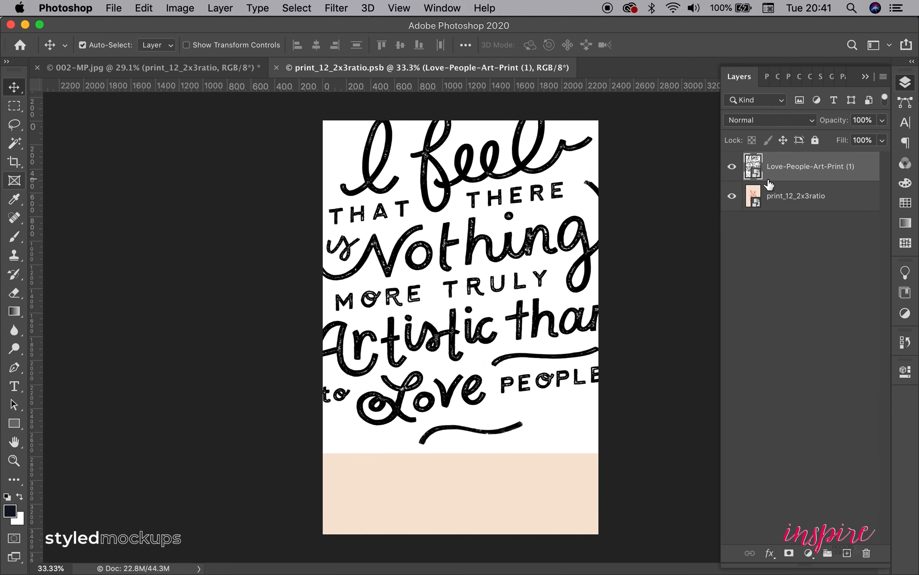
- Hide the Love-People-Art-Print (1) layer, save print_12_2x3ratio.psb, and return to the 002-MP.jpg mockup
{"action": "left_click", "coordinate": [733, 167]}
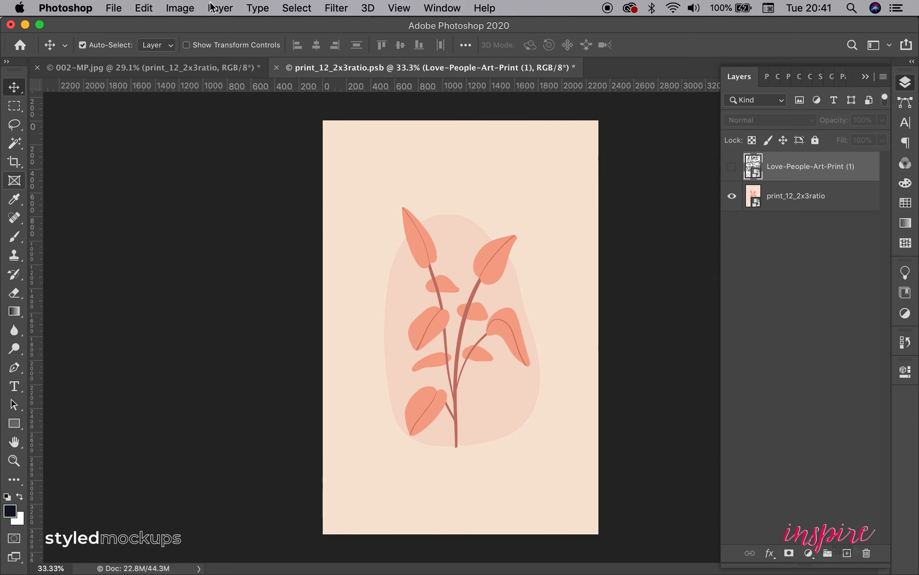
{"action": "left_click", "coordinate": [117, 8]}
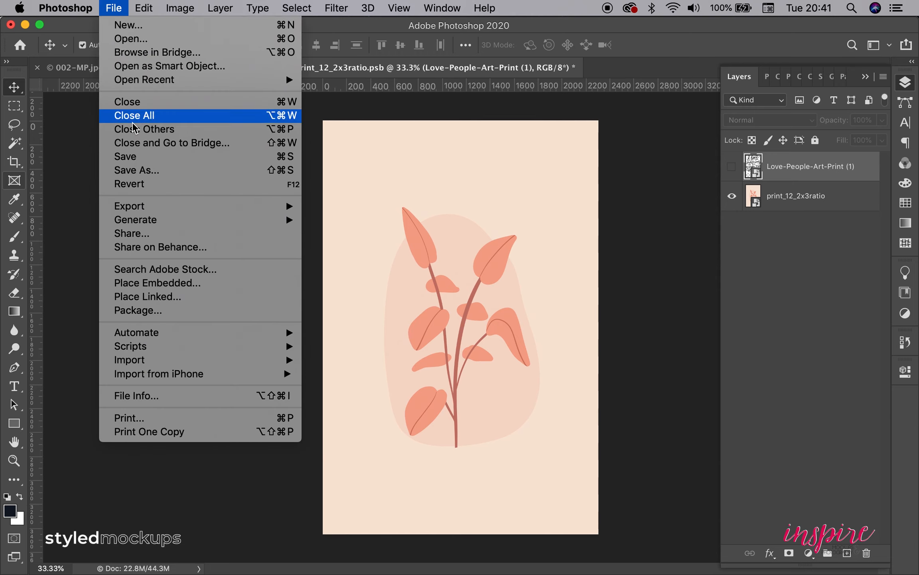
{"action": "left_click", "coordinate": [133, 158]}
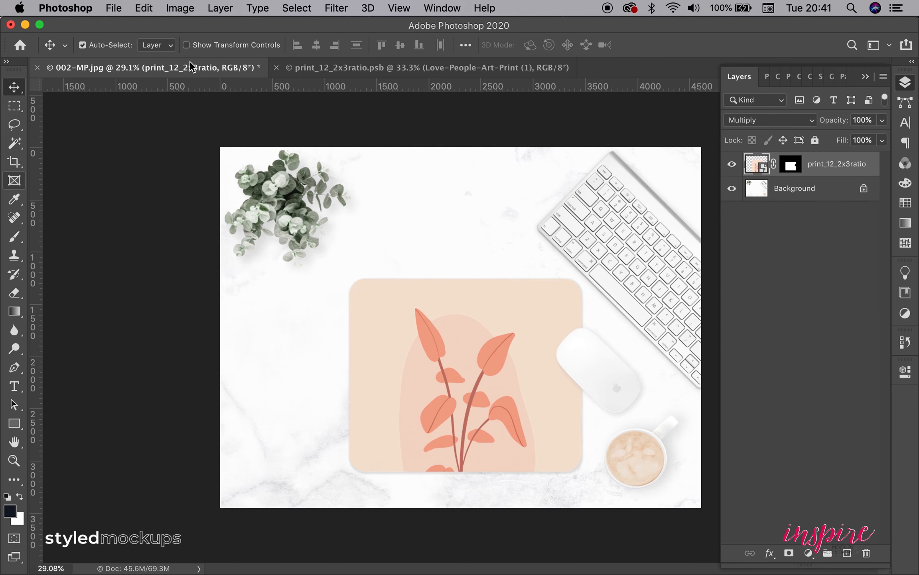
- Set up saving the mockup in JPEG format as 002-MP copy.jpg in the Mockups folder, and close the save dialog
{"action": "left_click", "coordinate": [114, 9]}
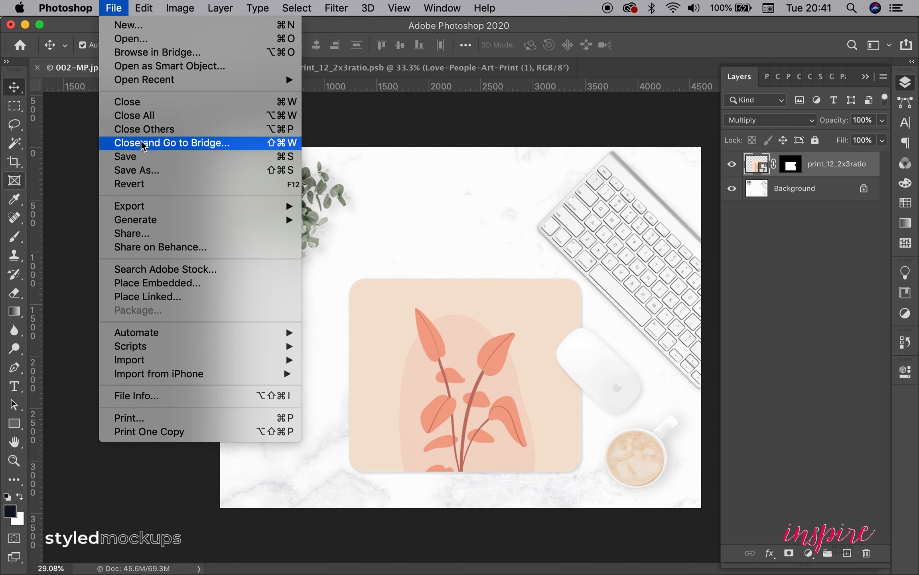
{"action": "left_click", "coordinate": [145, 172]}
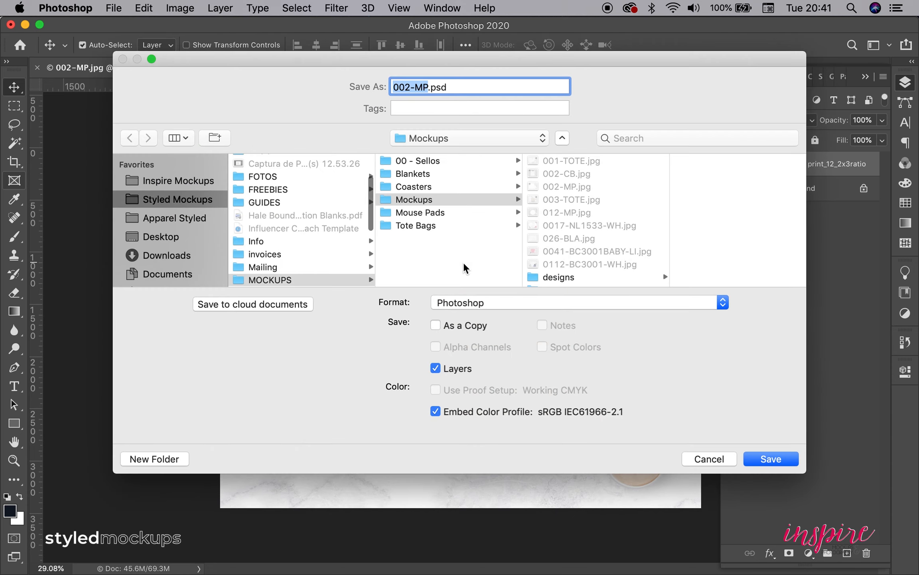
{"action": "left_click", "coordinate": [483, 304]}
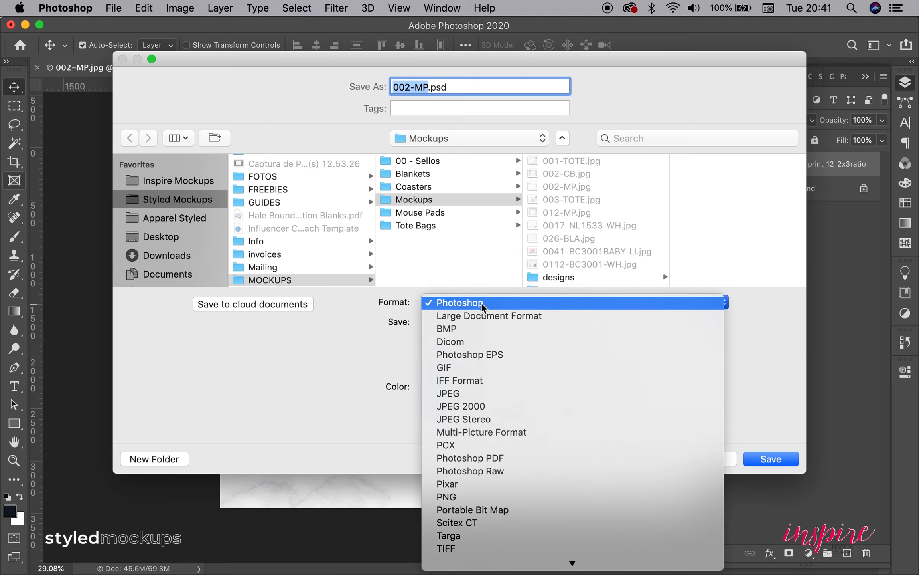
{"action": "left_click", "coordinate": [483, 304]}
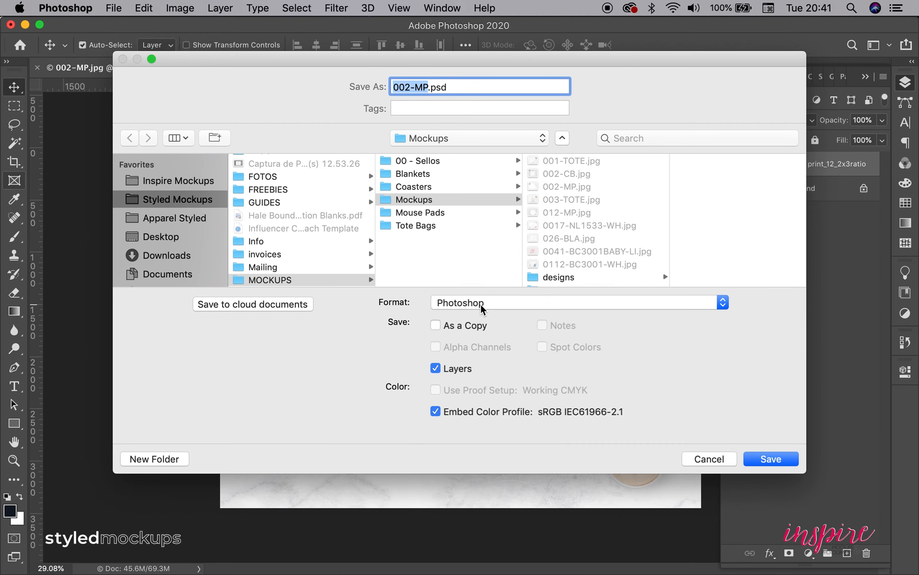
{"action": "left_click", "coordinate": [484, 304]}
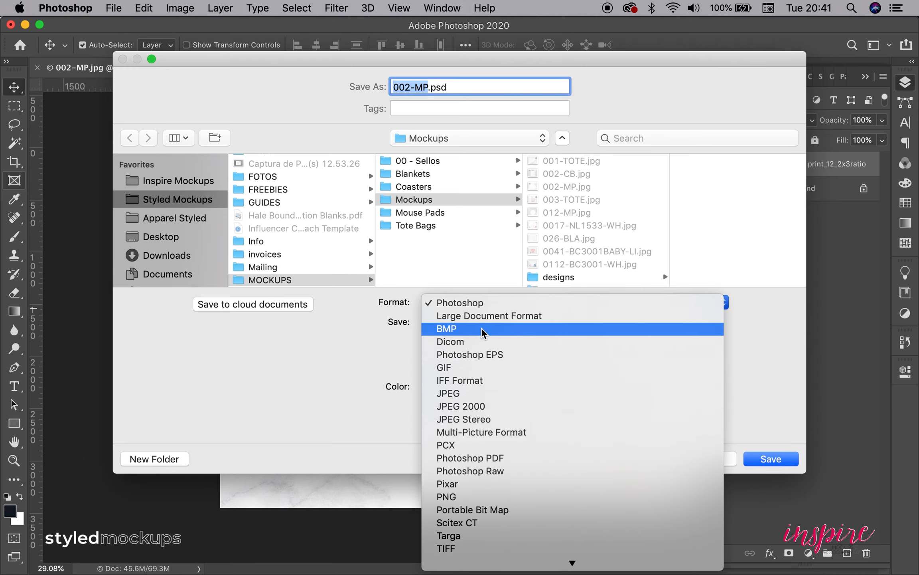
{"action": "left_click", "coordinate": [463, 394]}
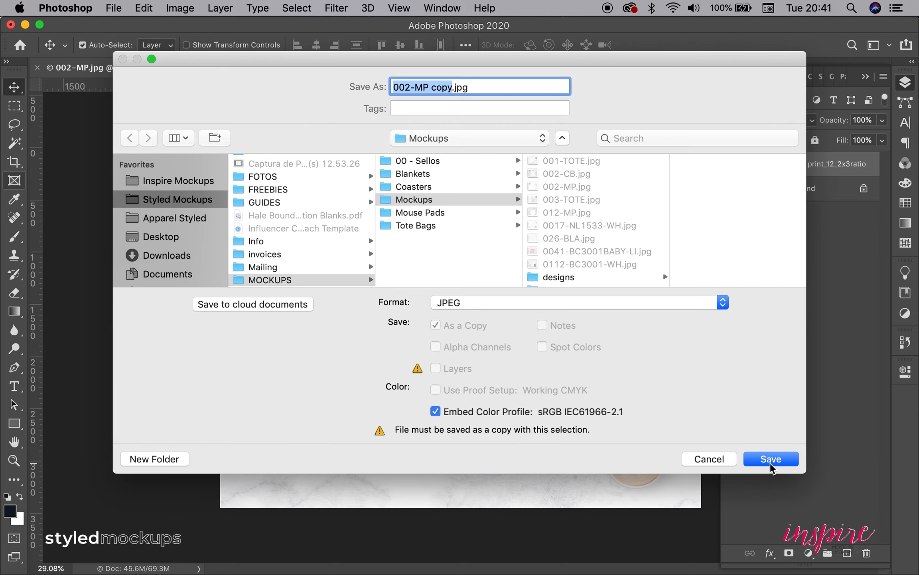
{"action": "left_click", "coordinate": [744, 460]}
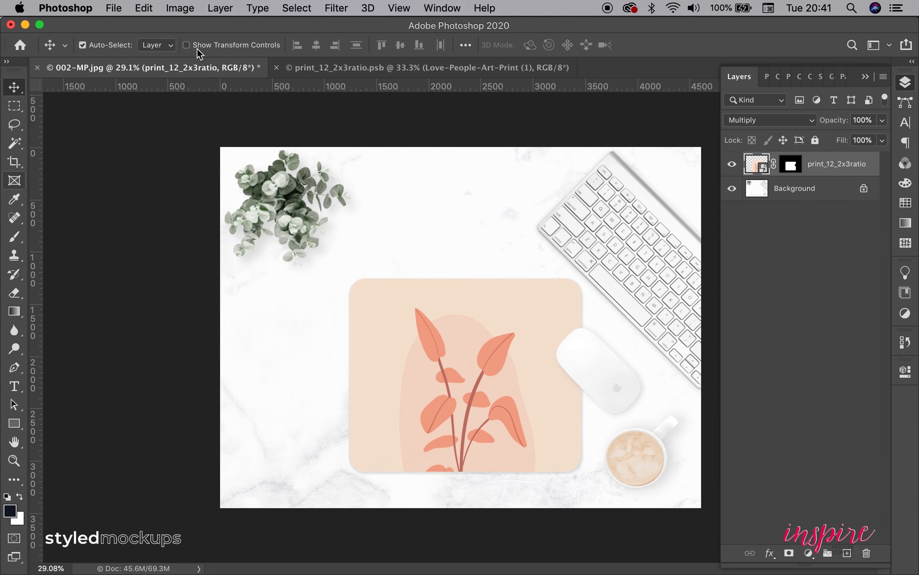
- Set up a PNG export of the mockup at 100% scale as far as choosing the destination folder, and cancel the export
{"action": "left_click", "coordinate": [113, 8]}
{"action": "mouse_move", "coordinate": [144, 8]}
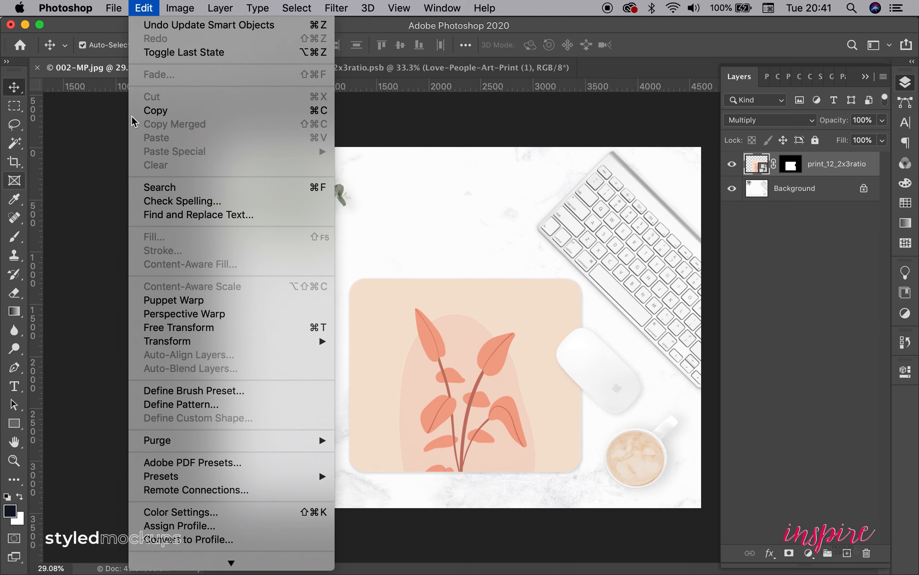
{"action": "mouse_move", "coordinate": [113, 8]}
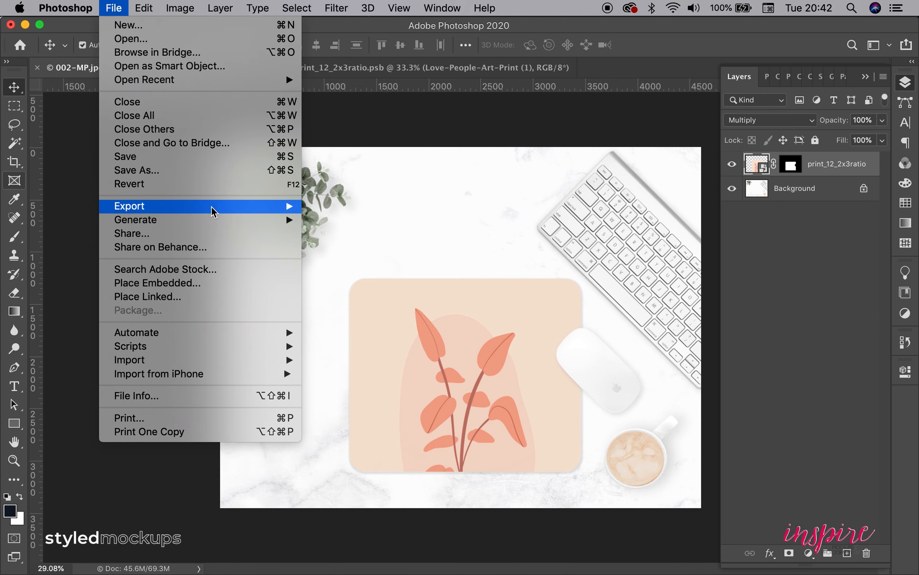
{"action": "mouse_move", "coordinate": [215, 212]}
{"action": "left_click", "coordinate": [335, 221]}
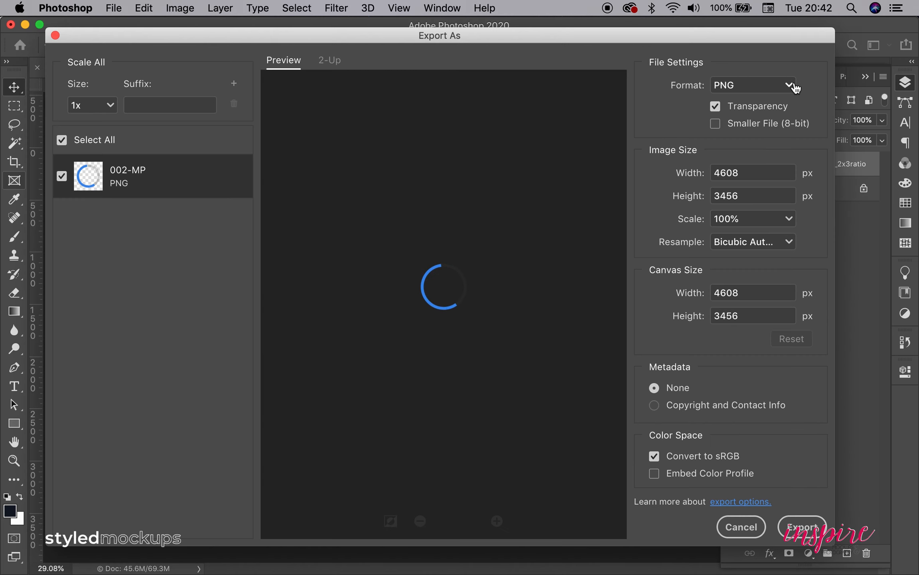
{"action": "left_click", "coordinate": [792, 86]}
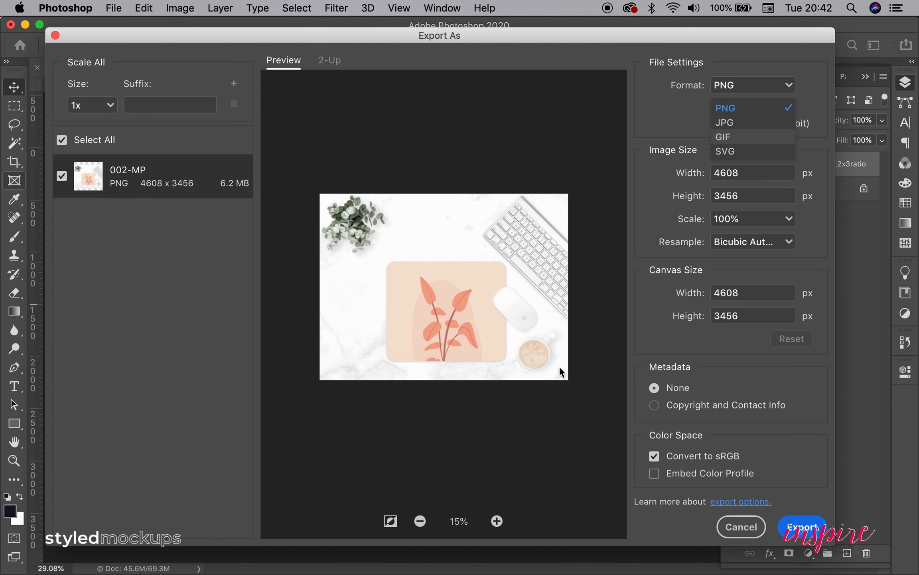
{"action": "left_click", "coordinate": [791, 536]}
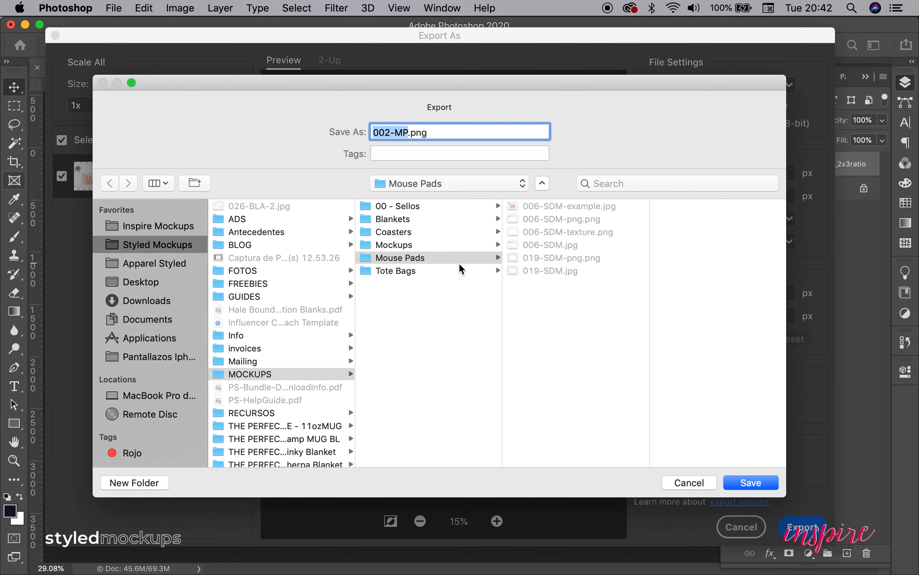
{"action": "left_click", "coordinate": [702, 483]}
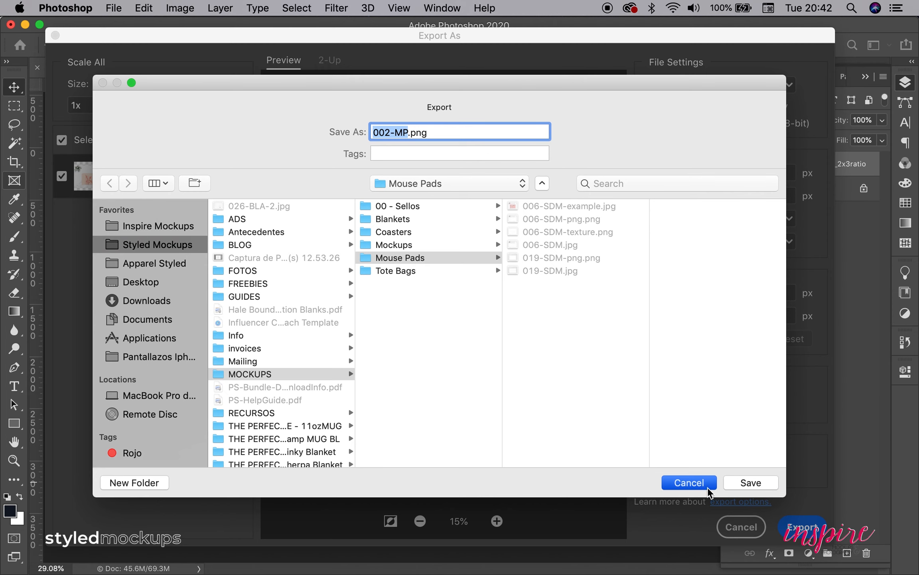
{"action": "left_click", "coordinate": [734, 526]}
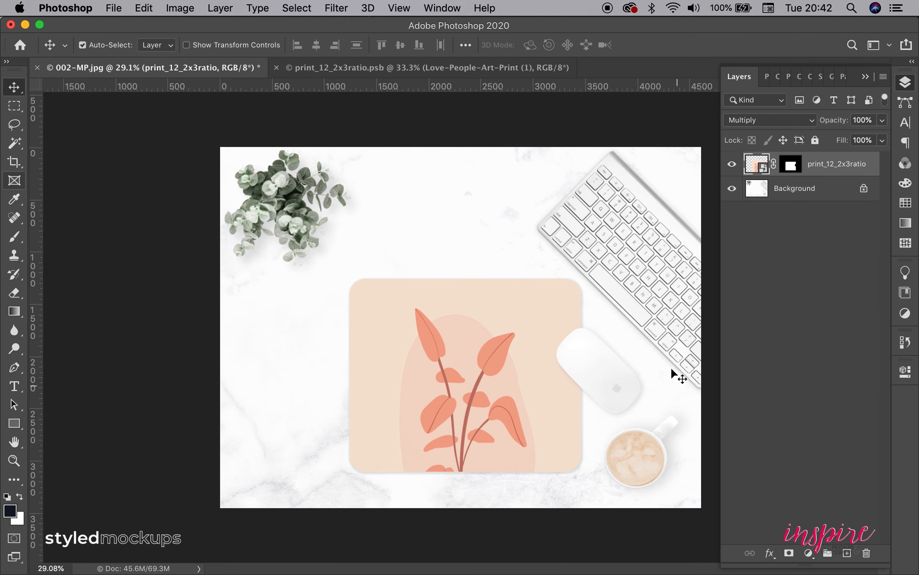